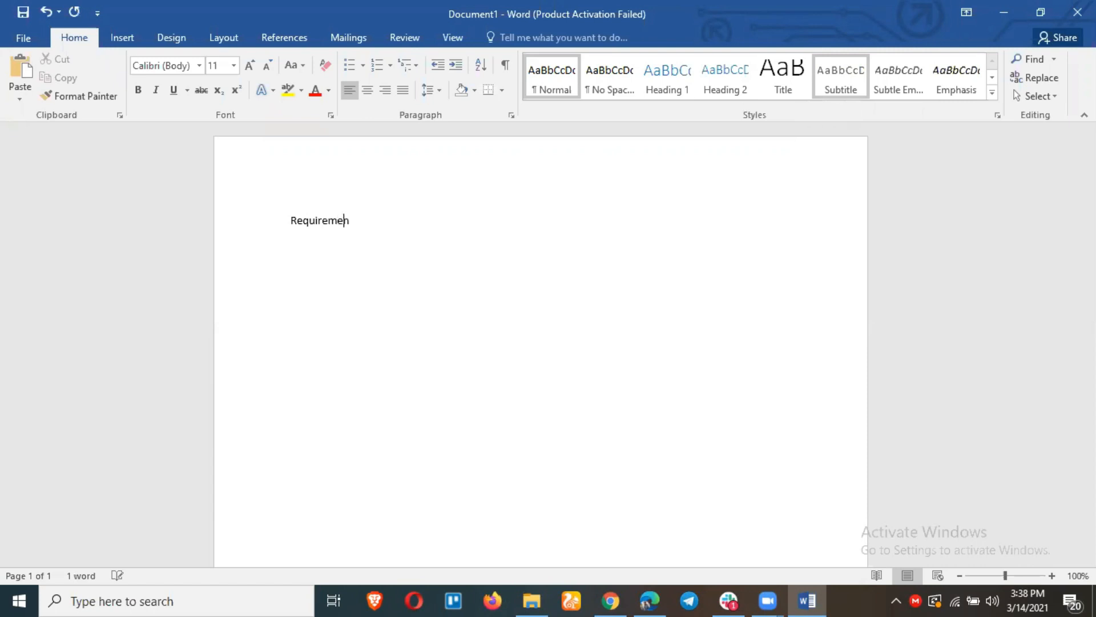
Add a line below the "Requirements:" heading and enlarge all the document's text to 26 pt.
key(Return)
key(ctrl+a)
key(ctrl+shift+period)
key(ctrl+shift+period)
key(ctrl+shift+period)
key(ctrl+shift+period)
key(ctrl+shift+period)
key(ctrl+shift+period)
key(ctrl+shift+period)
key(ctrl+shift+period)
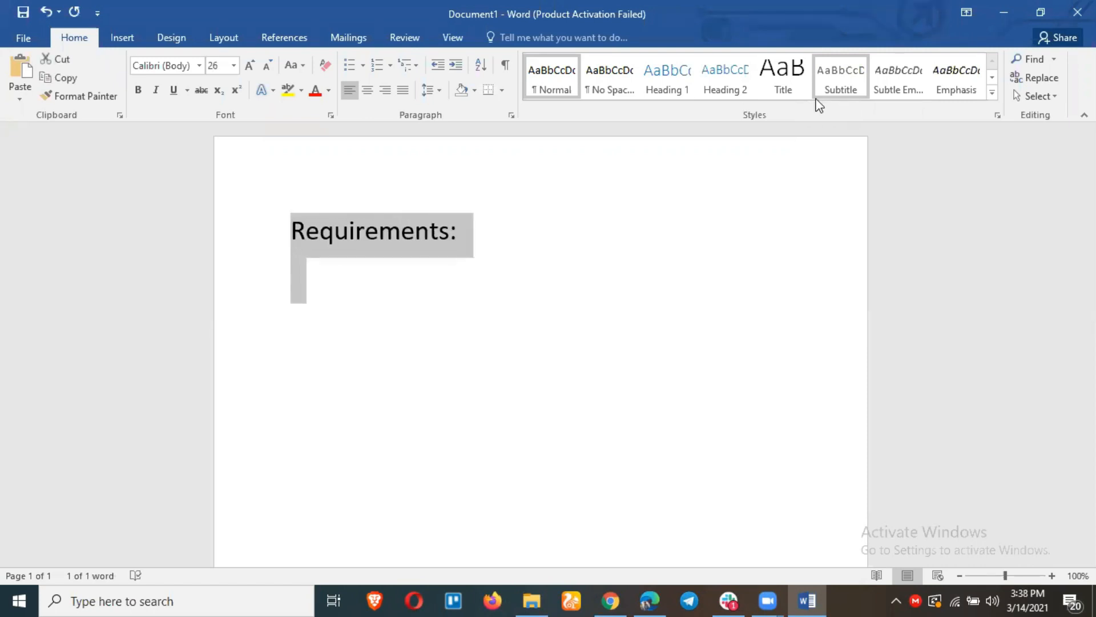
Start a numbered list under the heading with item 1 "Ads Manager Account must be in Business Manager".
key(Right)
text(1)
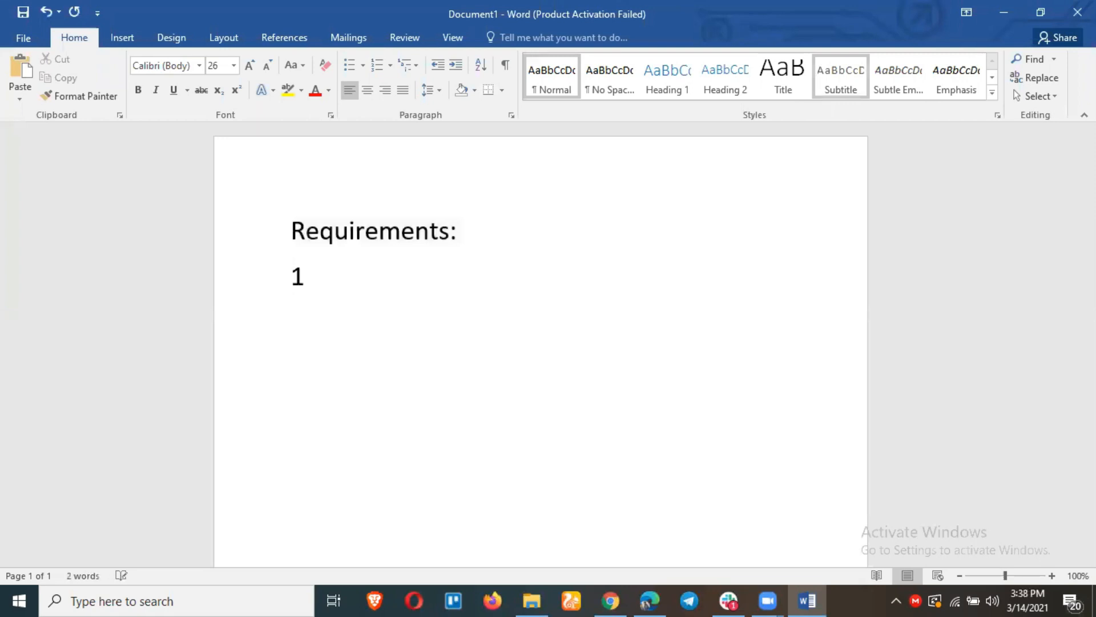
text(.)
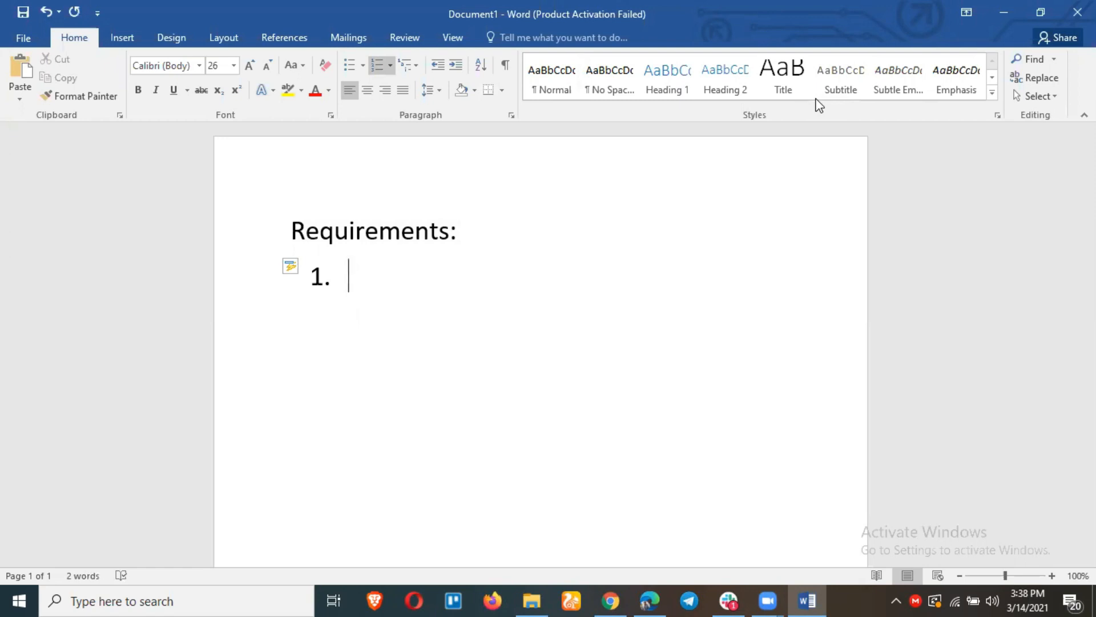
text(Ads)
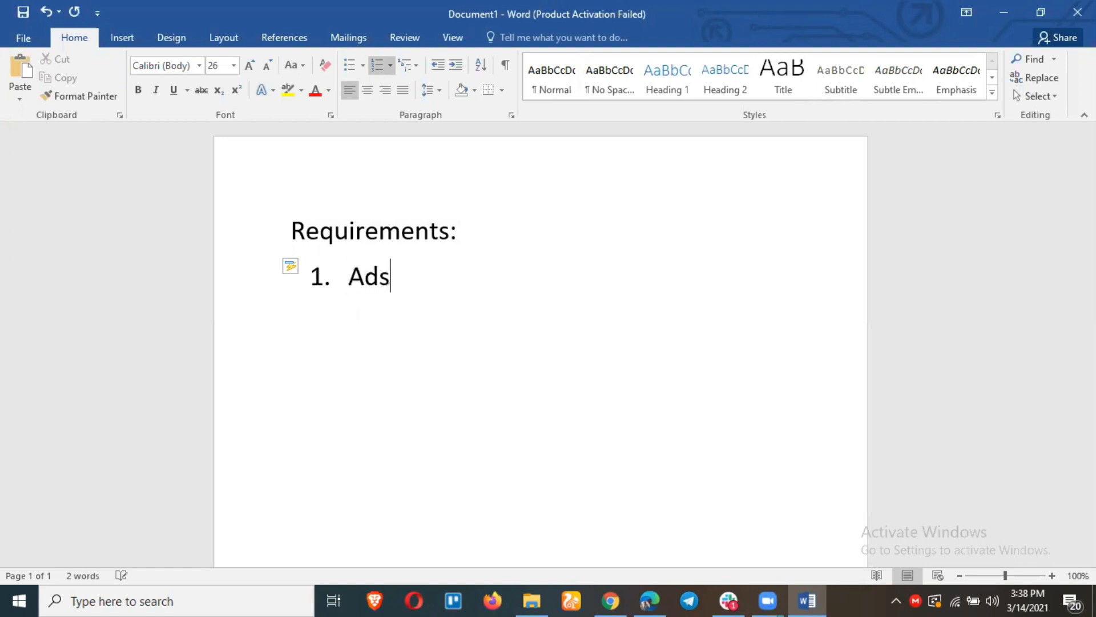
text( Manager )
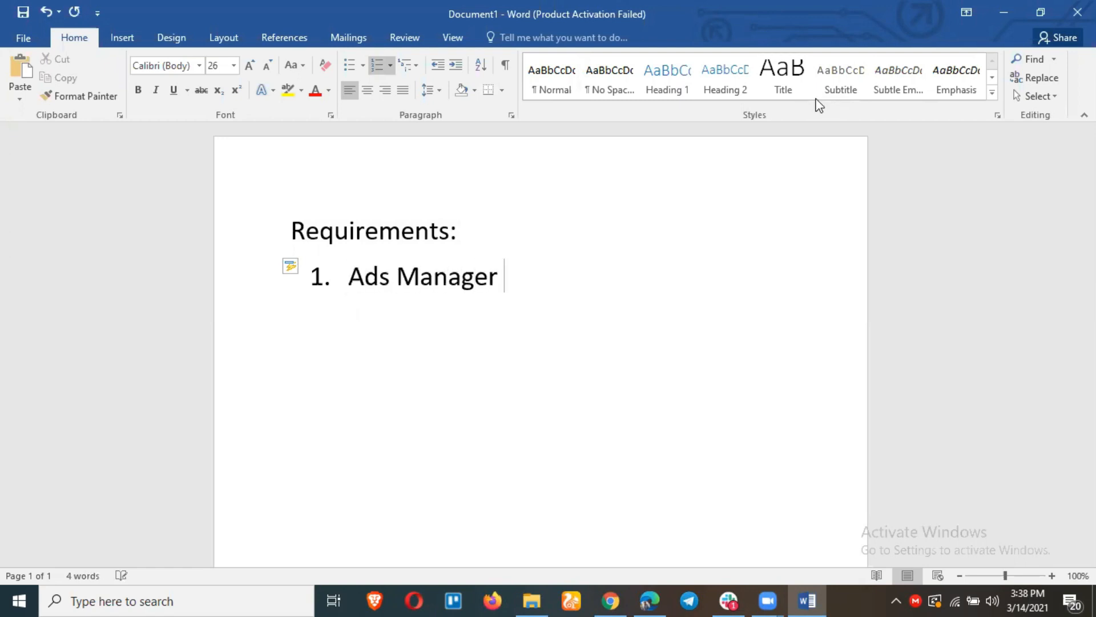
text(Account mu)
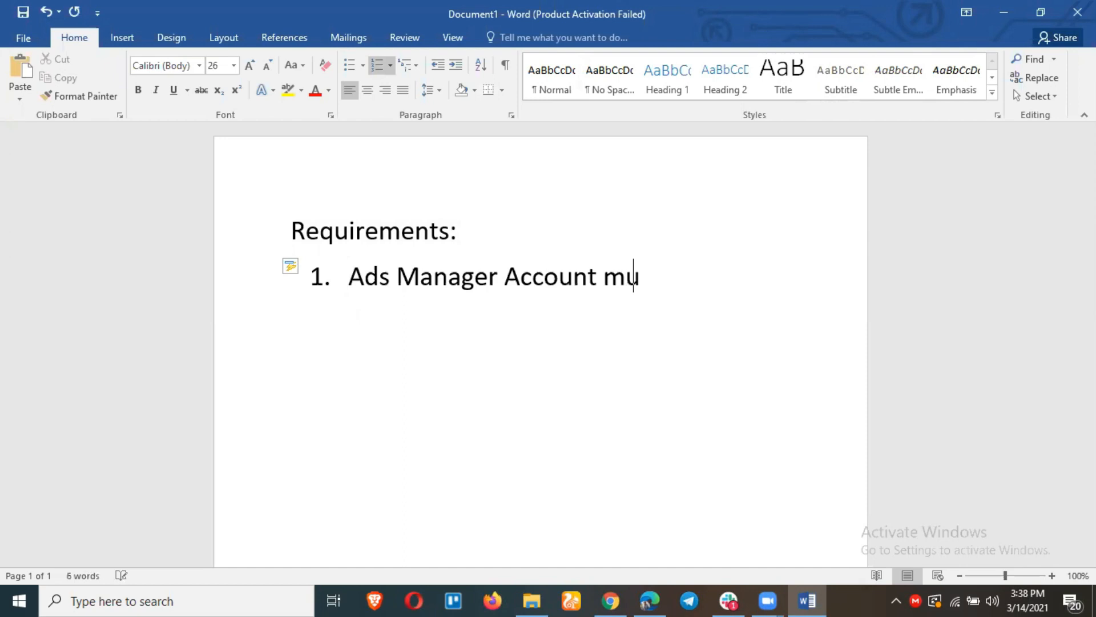
text(st be in B)
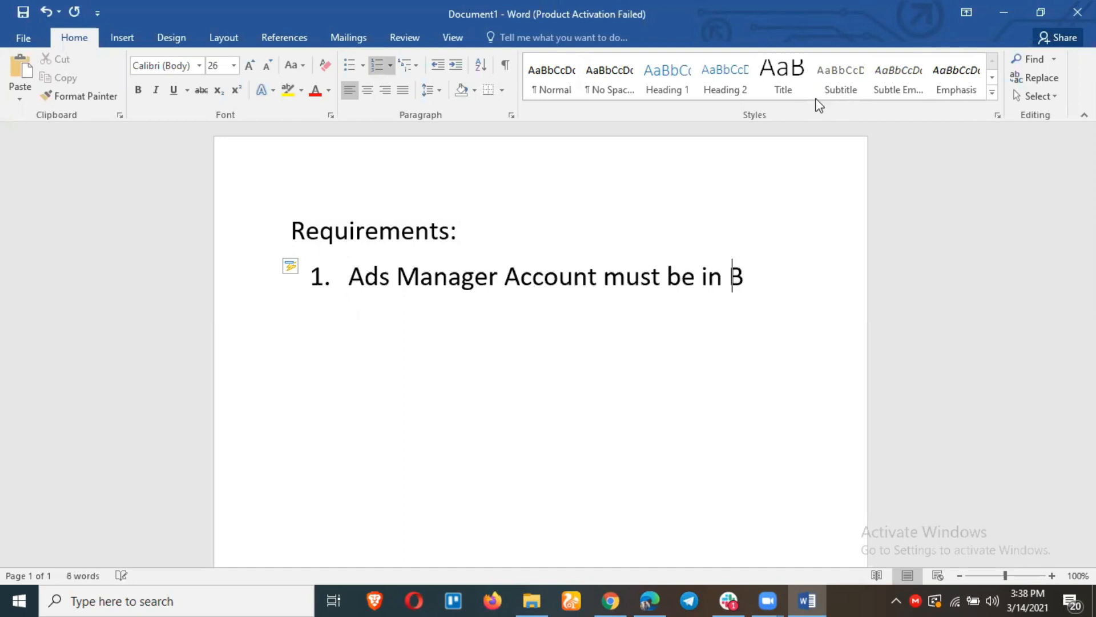
text(usiness Manager)
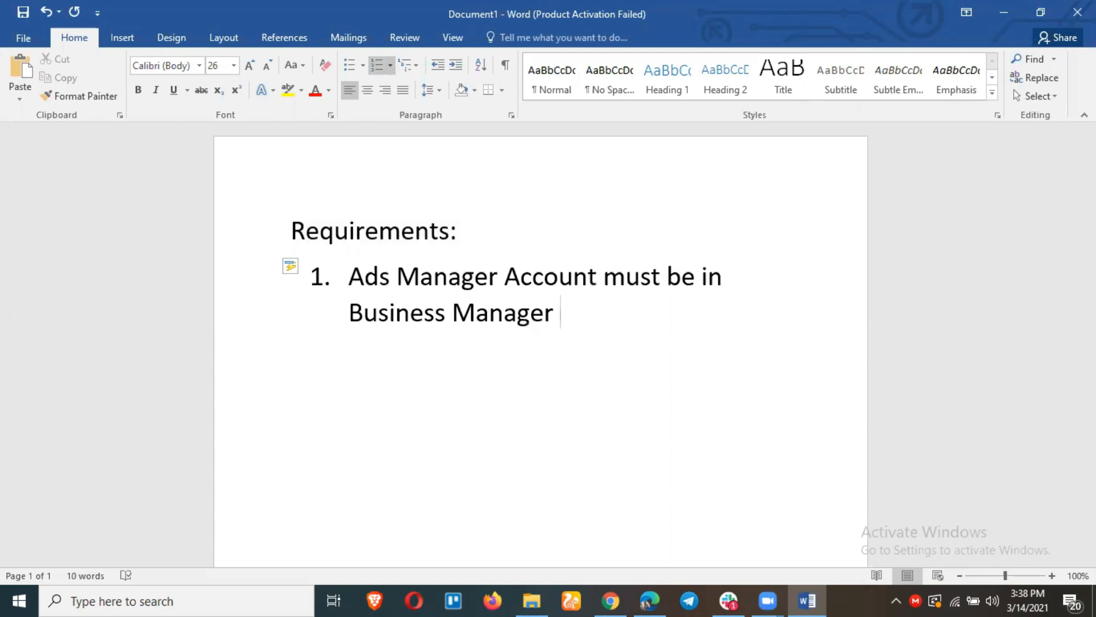
Add "Data in CSV format" as item 2 of the numbered list.
key(Return)
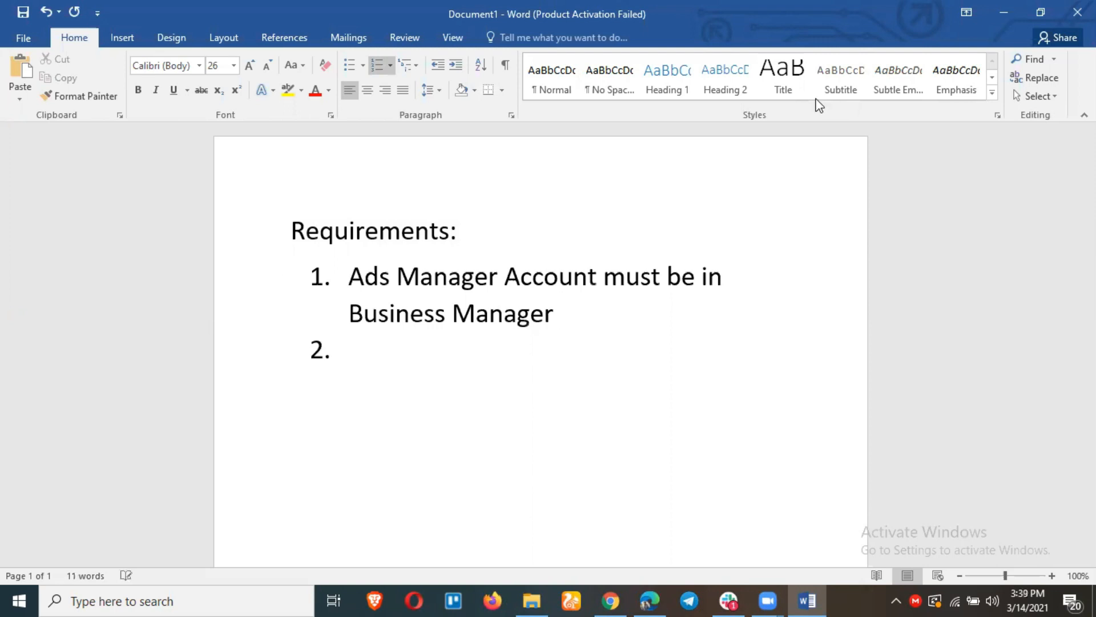
text(Data in)
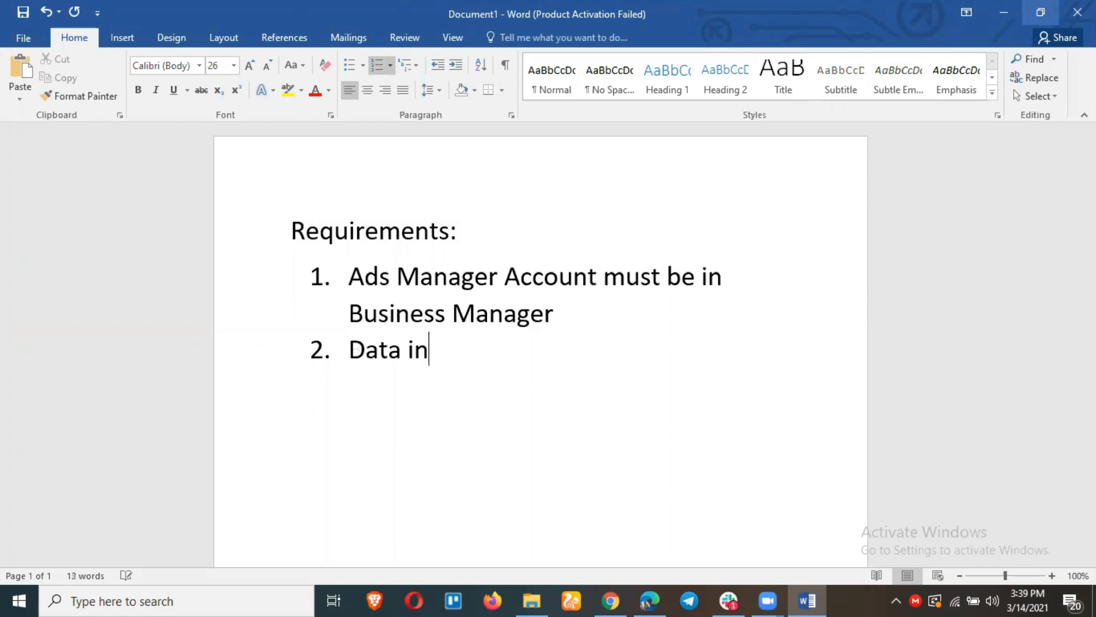
text( CSV)
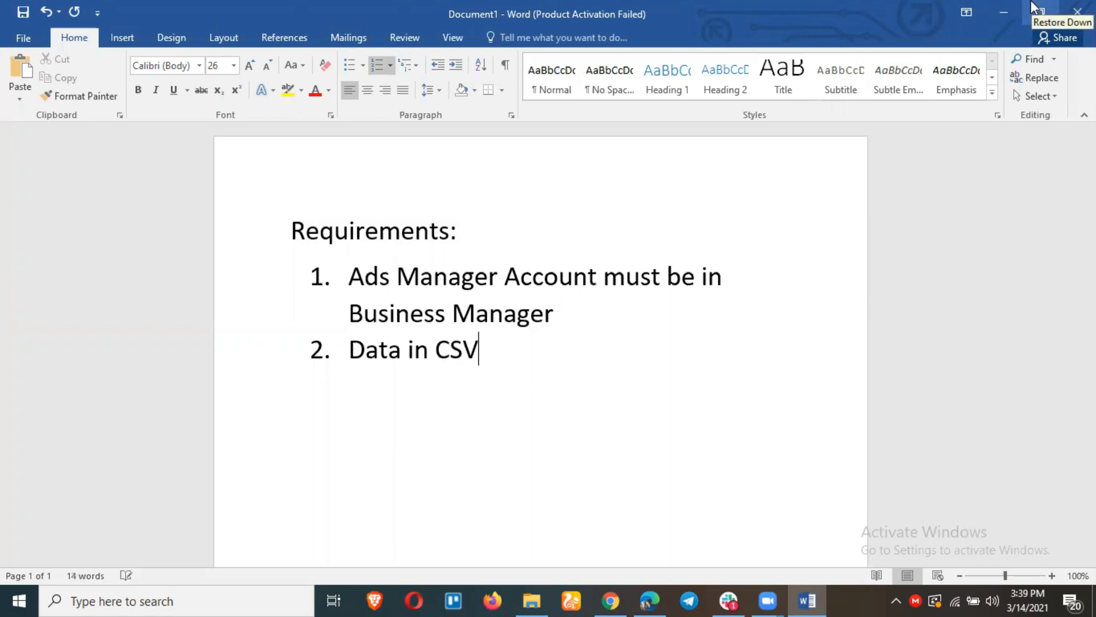
text( for)
key(BackSpace)
text(ormat)
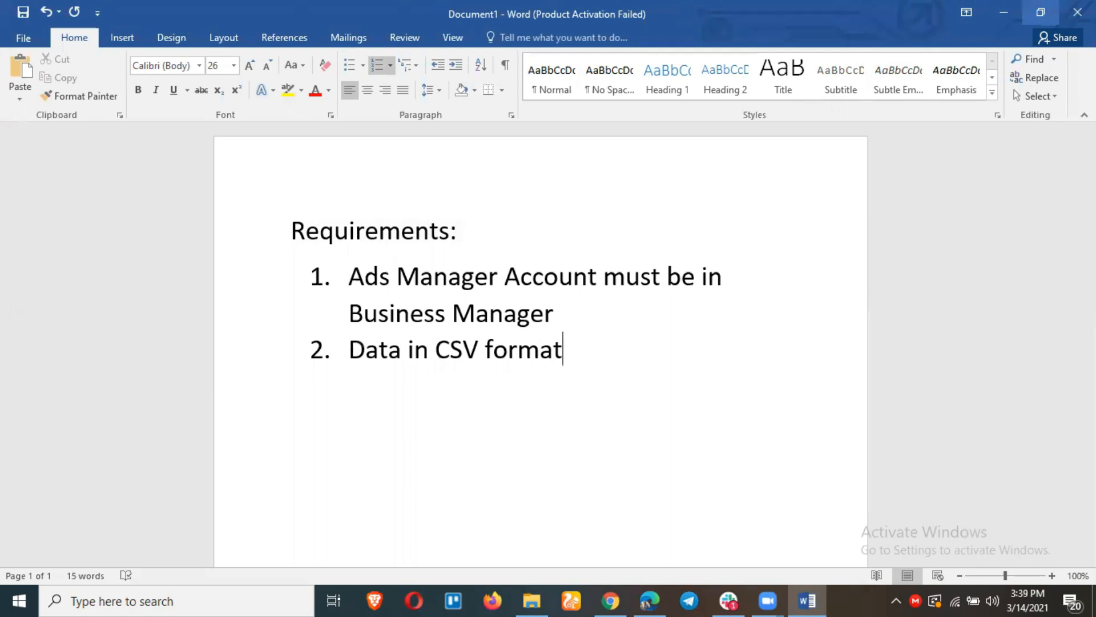
Add "Email, Phone Number" as item 3 of the requirements list.
key(Return)
text(Email, )
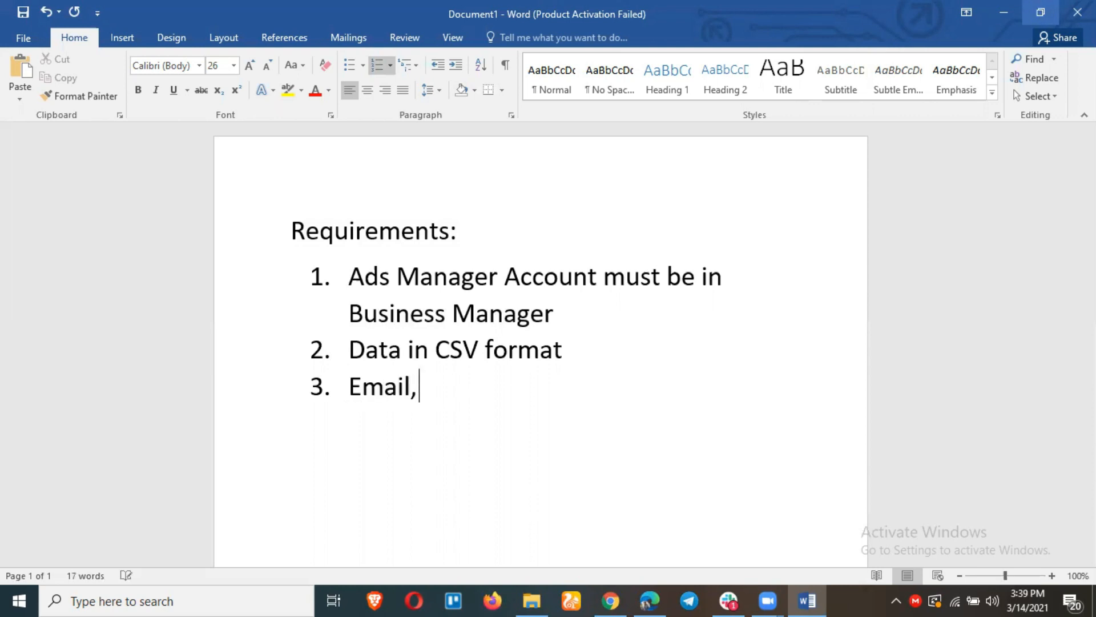
text(Phone Number)
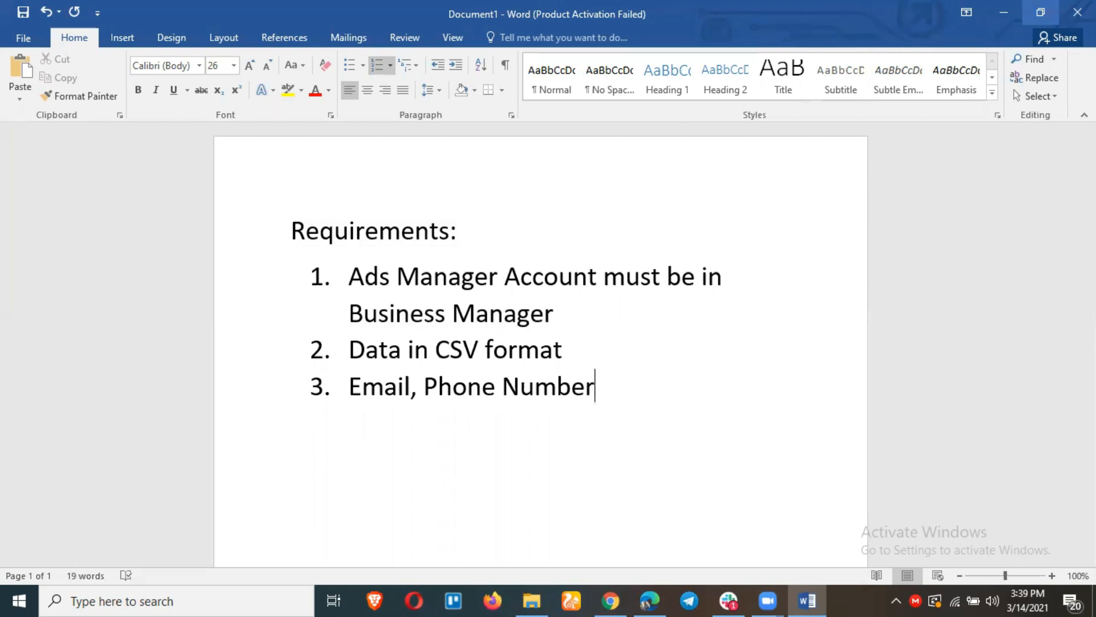
Launch Excel, create a blank workbook in a maximized window and dismiss the Office activation notice.
click(279, 599)
text(ex)
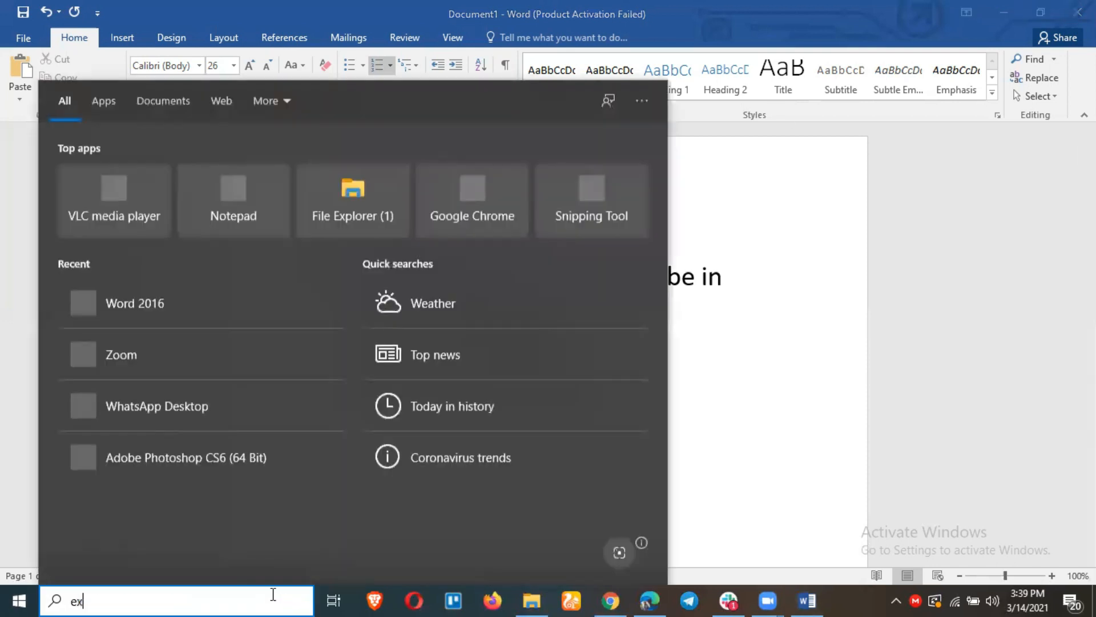
click(215, 174)
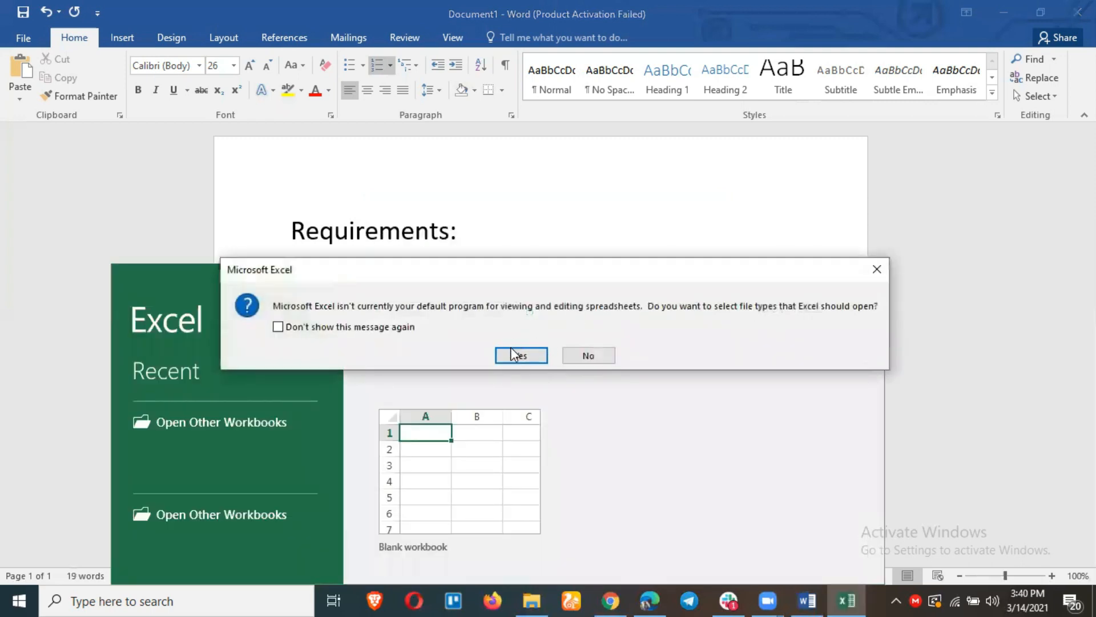
click(519, 355)
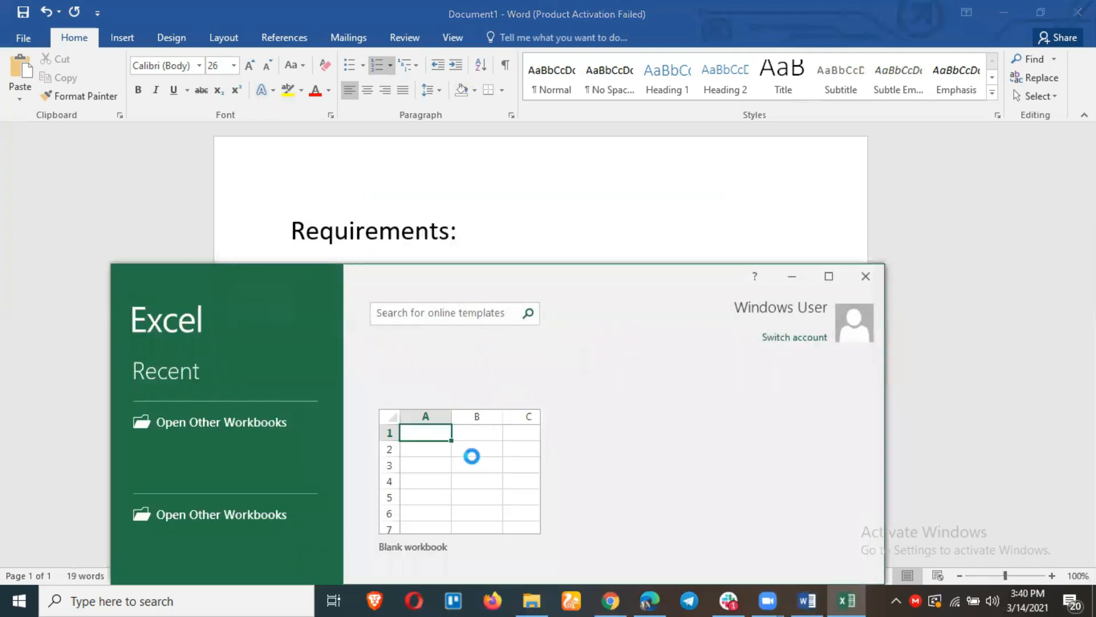
click(794, 308)
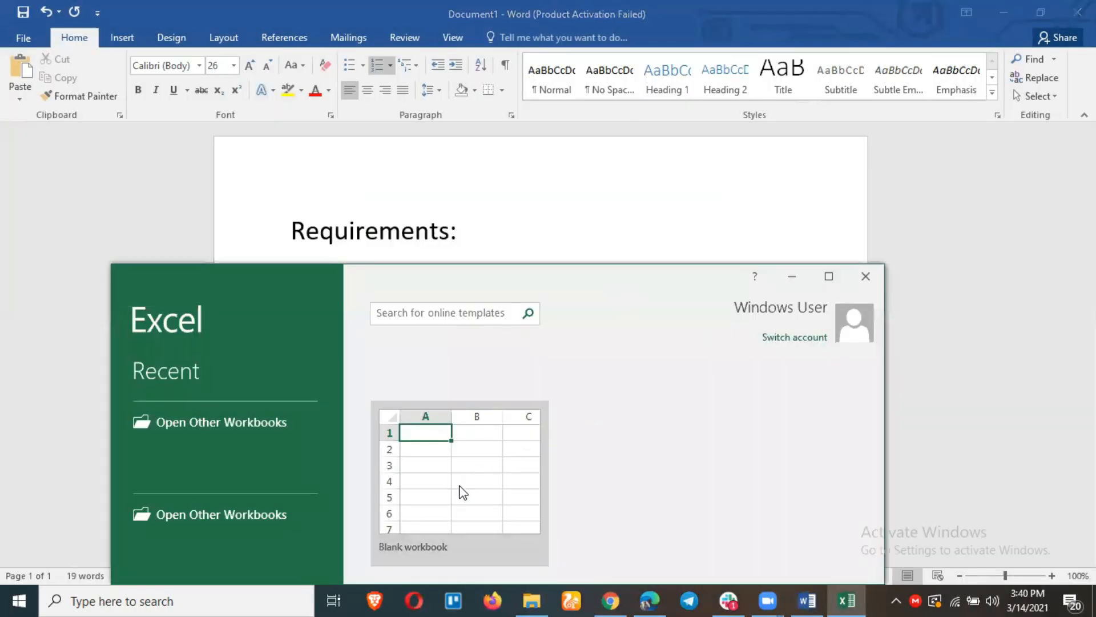
click(460, 485)
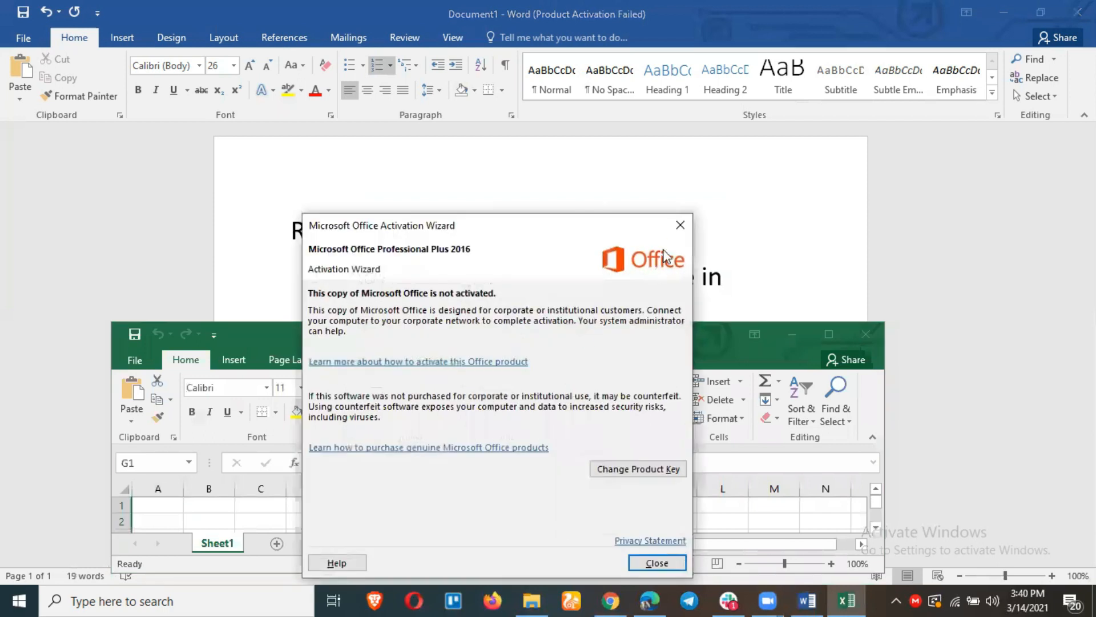
click(675, 231)
double_click(646, 337)
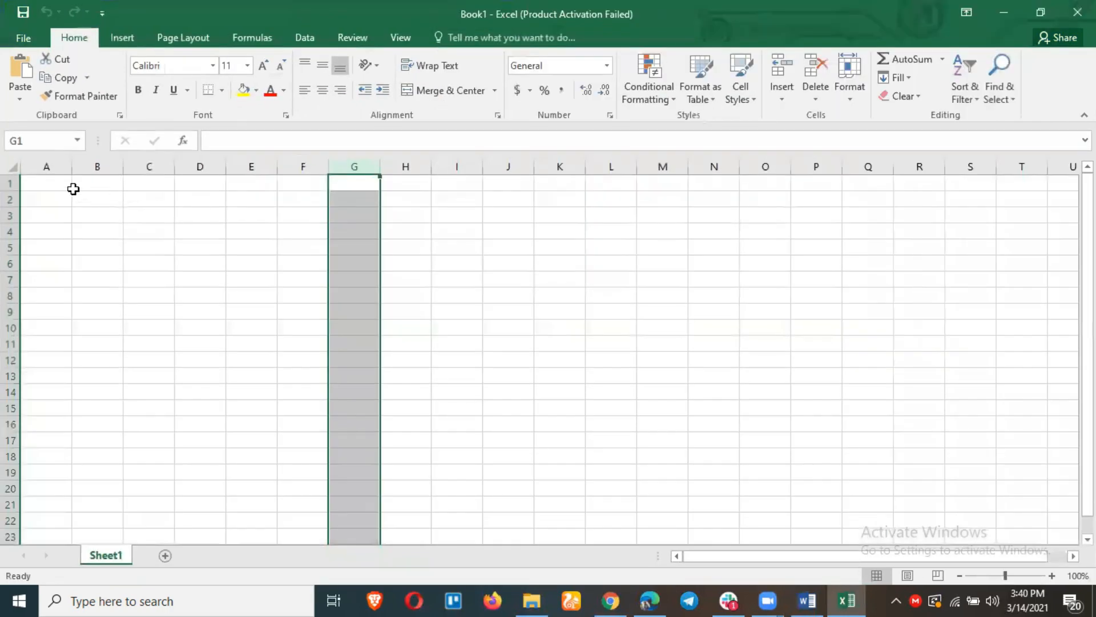
Enter the column headers Email, First Name and Last Name in cells A1 to C1, and widen those columns to fit.
click(60, 181)
text(E)
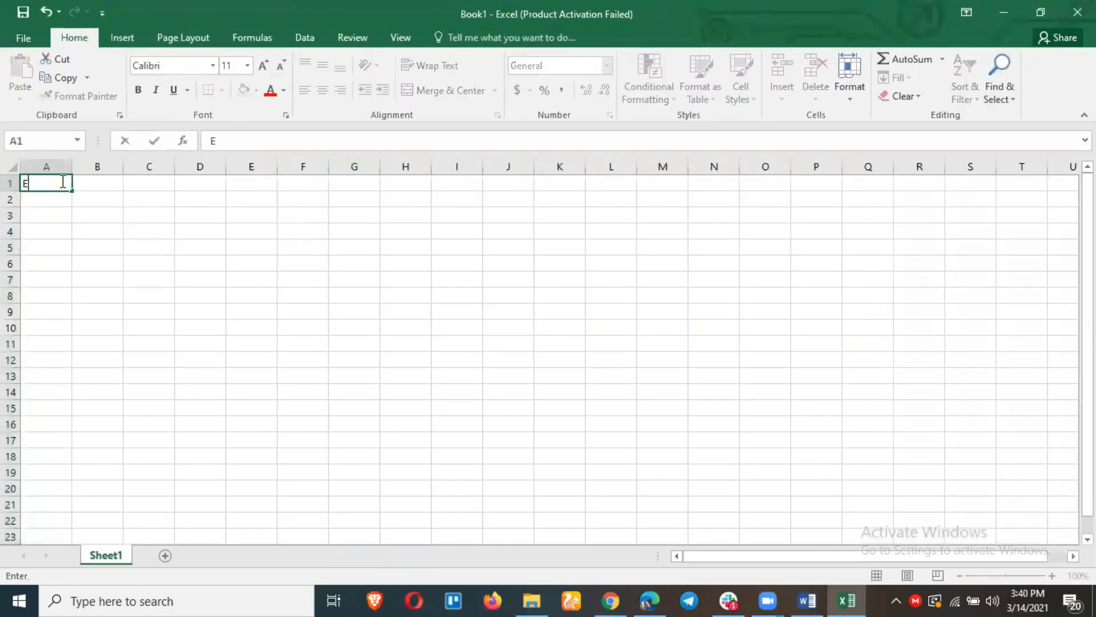
text(mail)
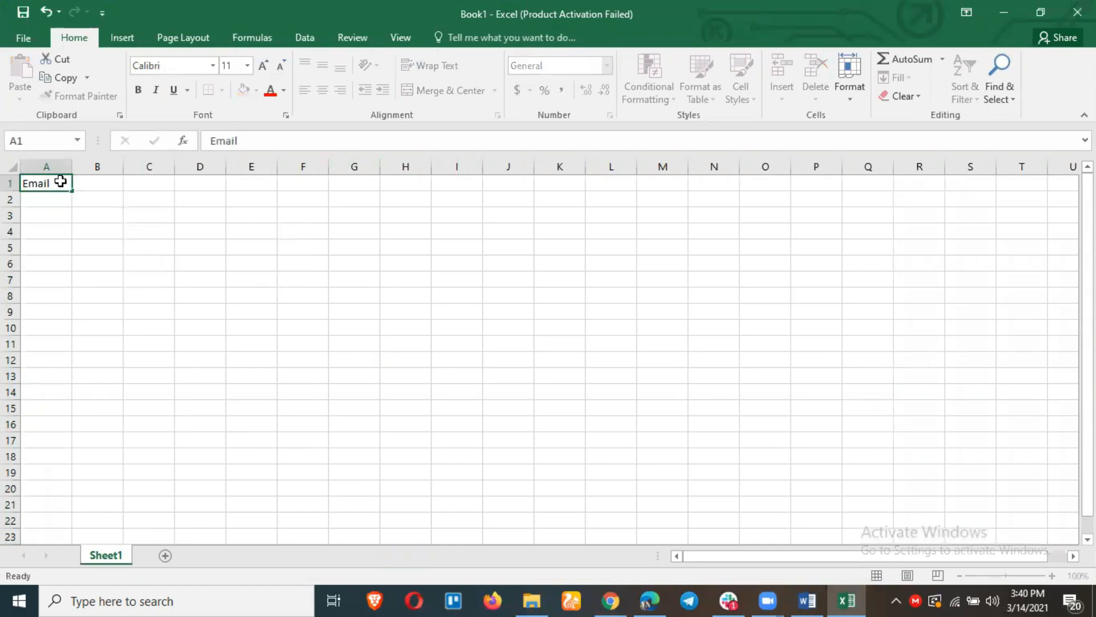
key(Tab)
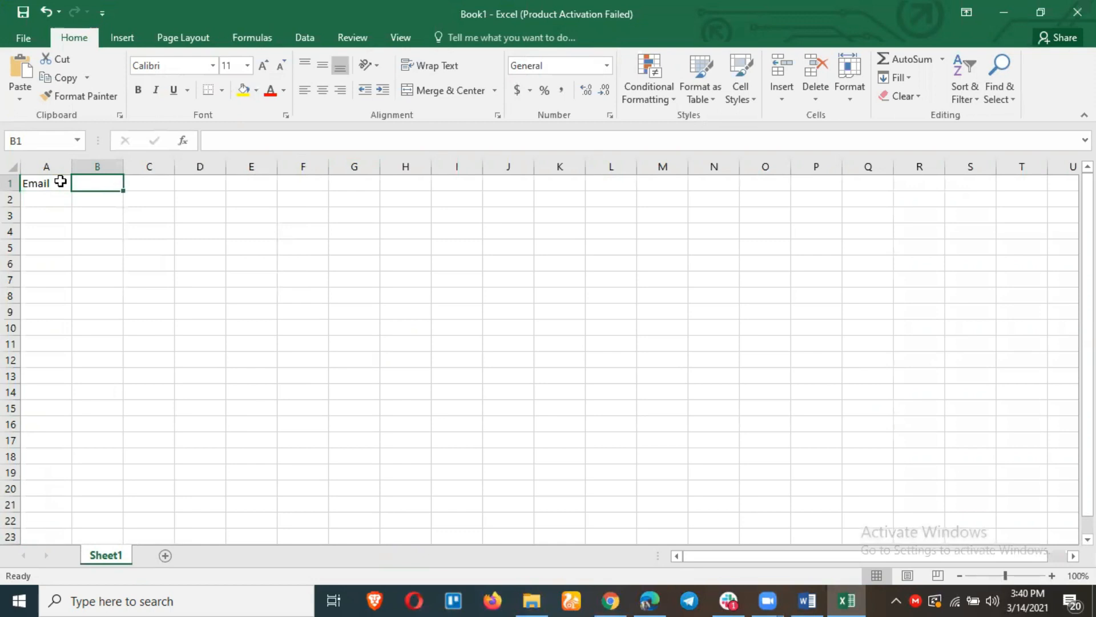
text(First Name)
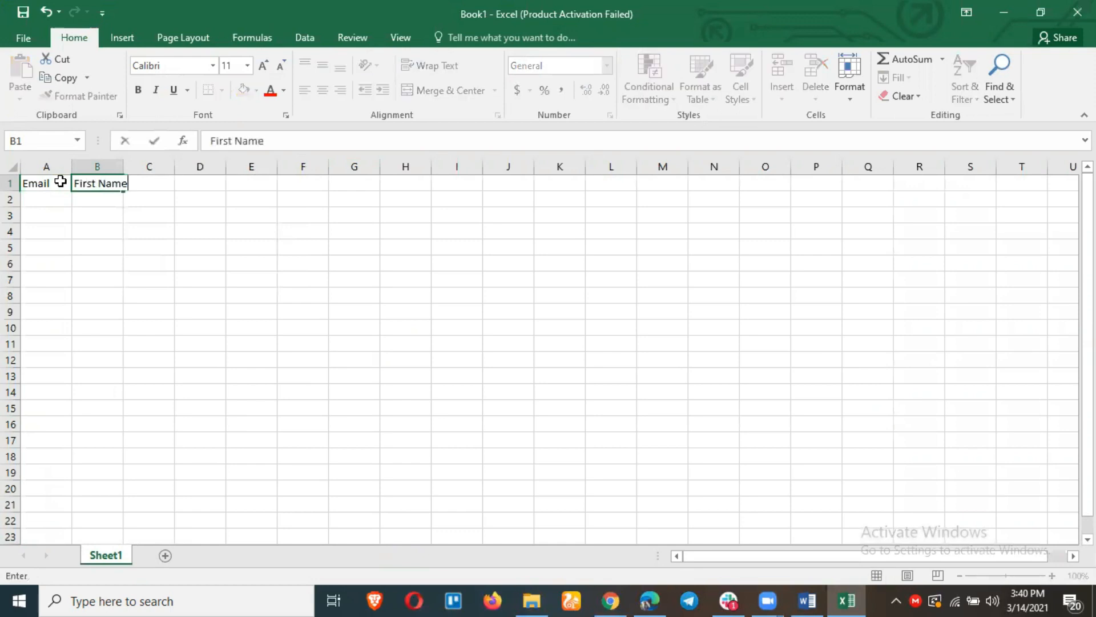
key(Tab)
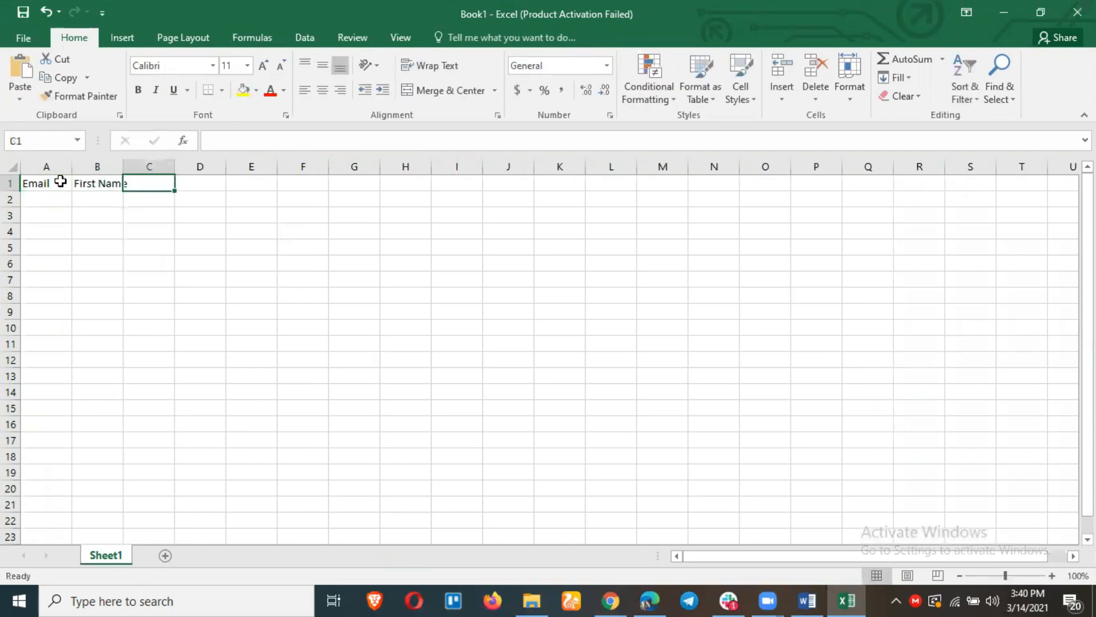
text(Laste)
key(BackSpace)
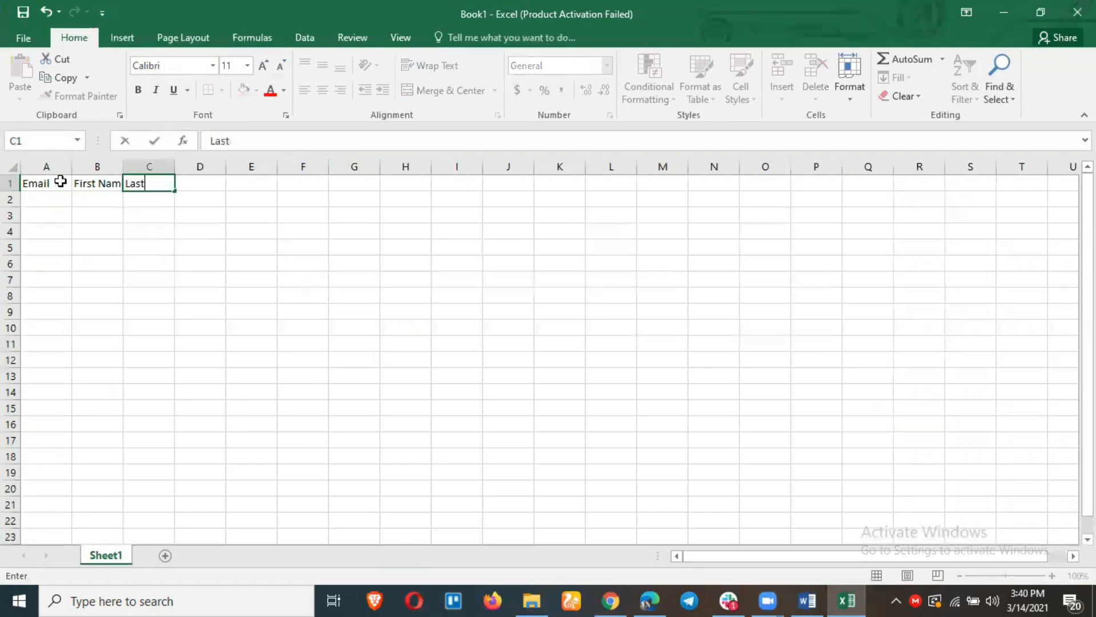
text(Name)
key(Return)
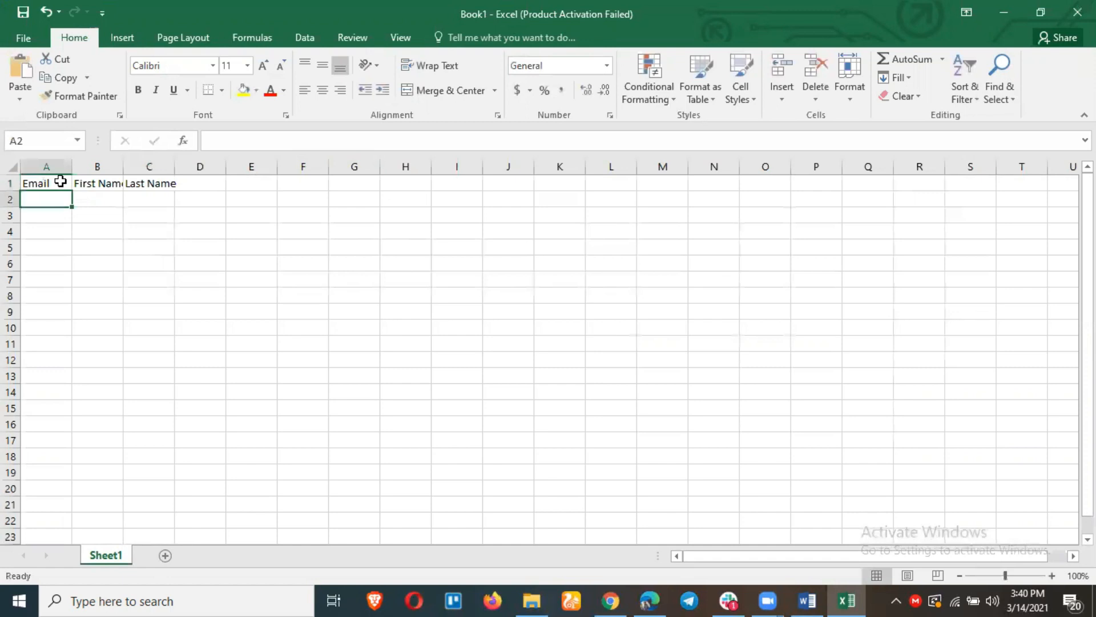
drag(72, 166, 220, 169)
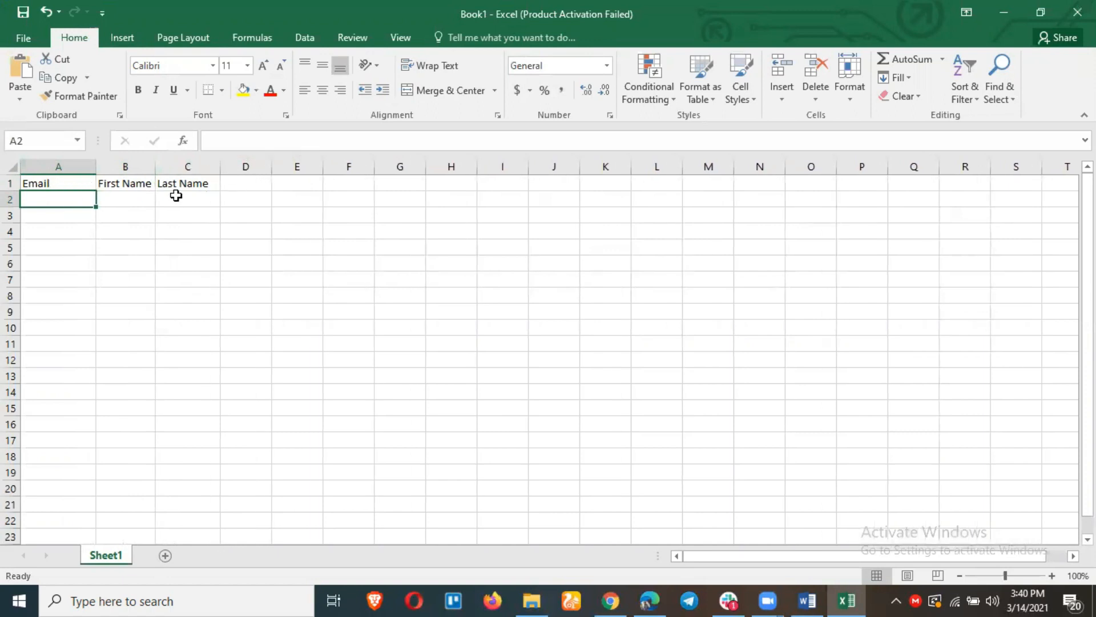
Prepare to save the workbook to the Desktop as CSV (Comma delimited), but cancel without saving.
click(26, 39)
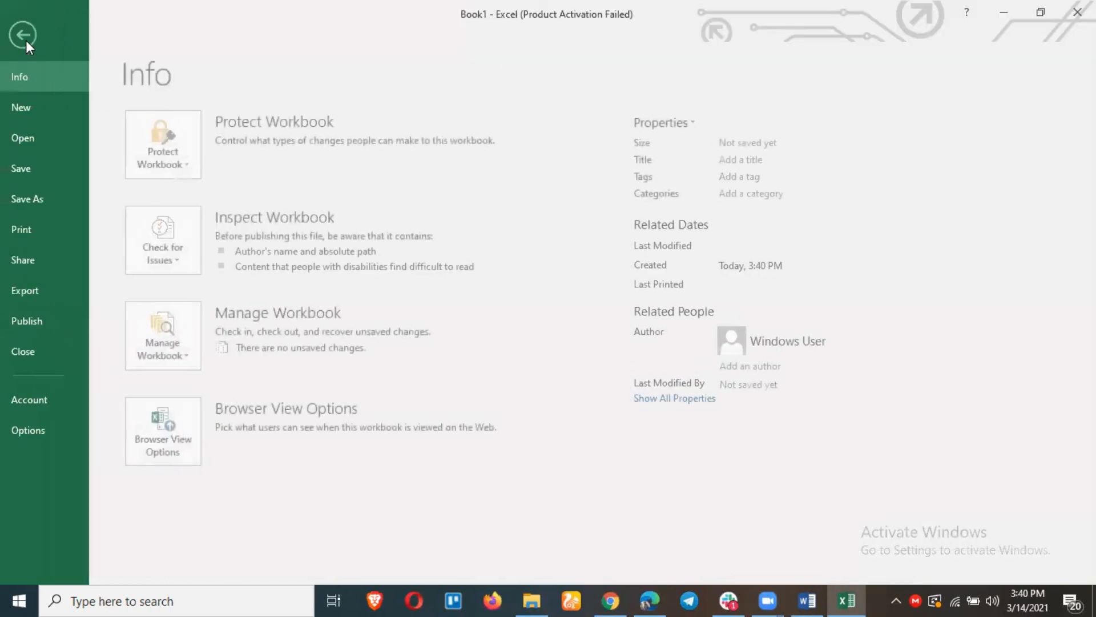
click(60, 202)
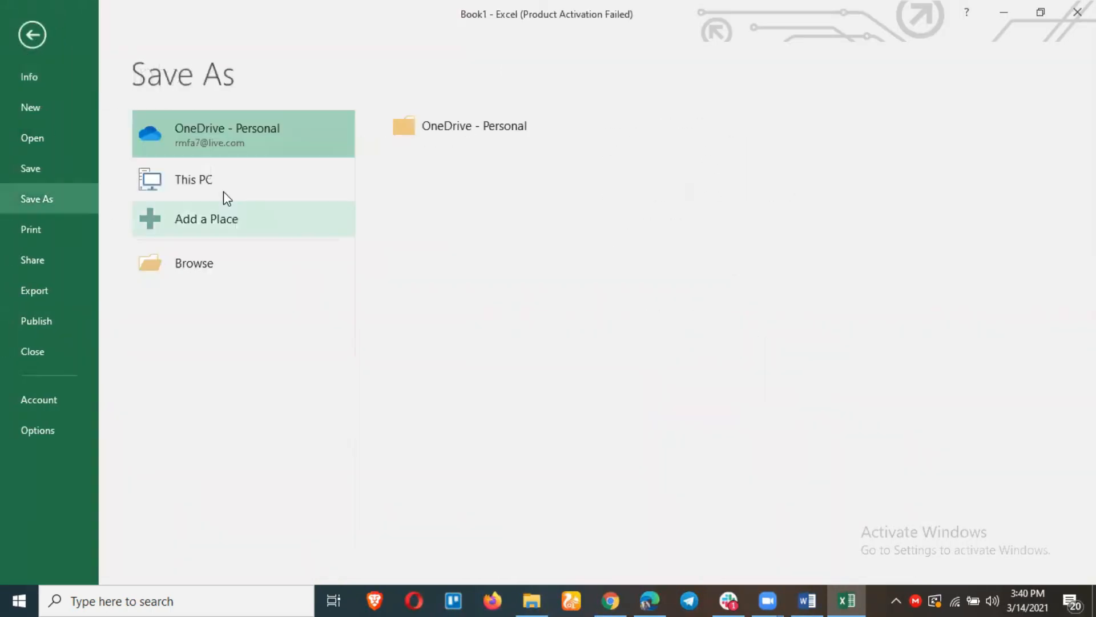
click(179, 192)
click(421, 169)
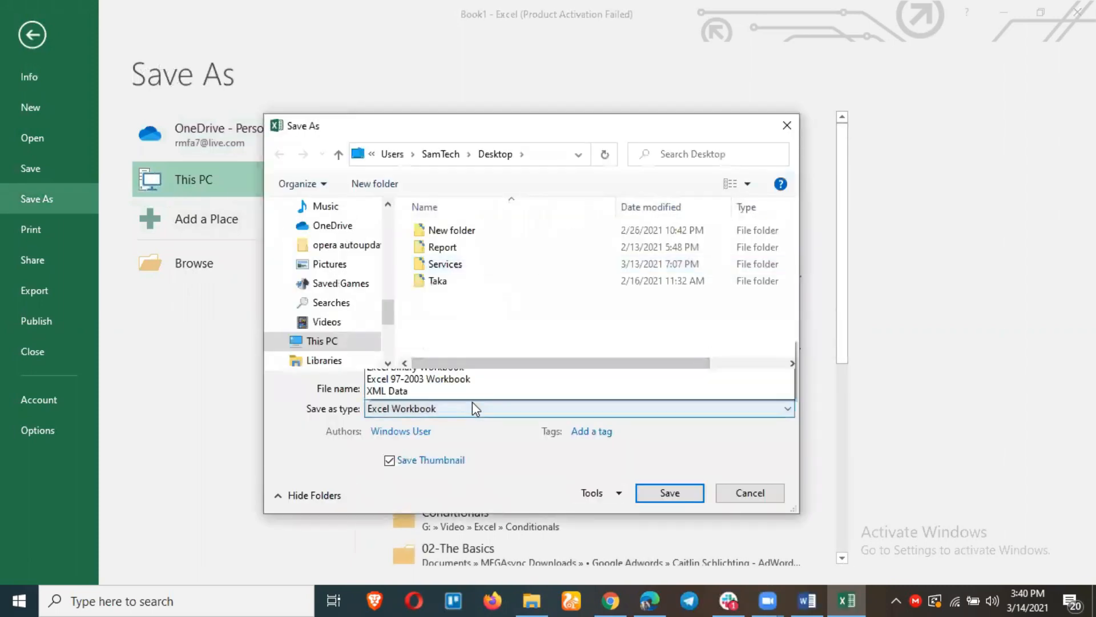
click(472, 407)
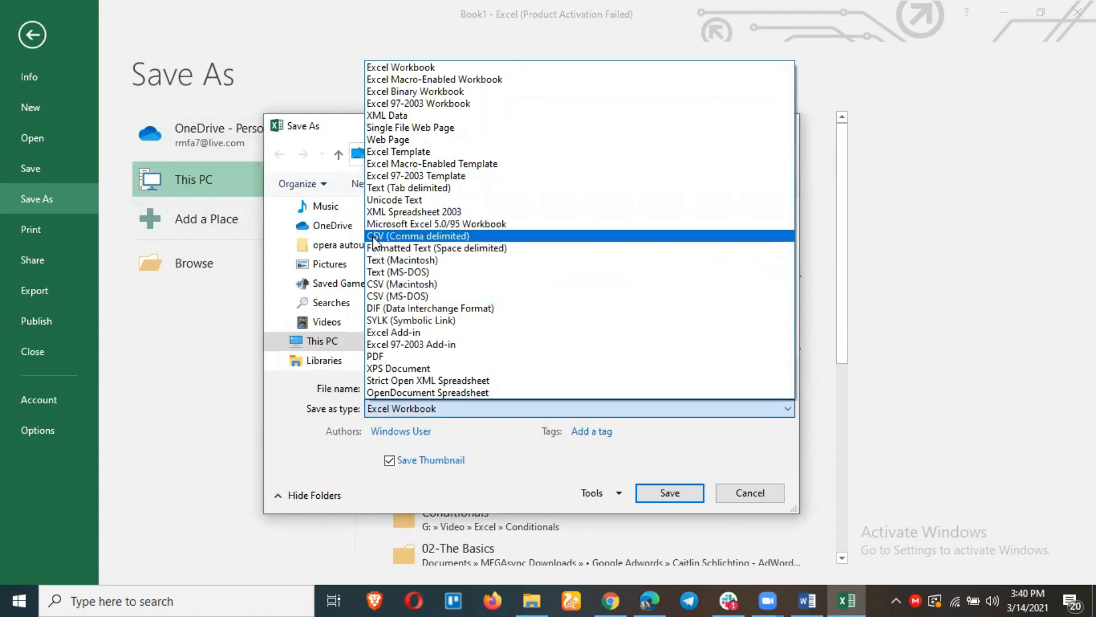
click(414, 235)
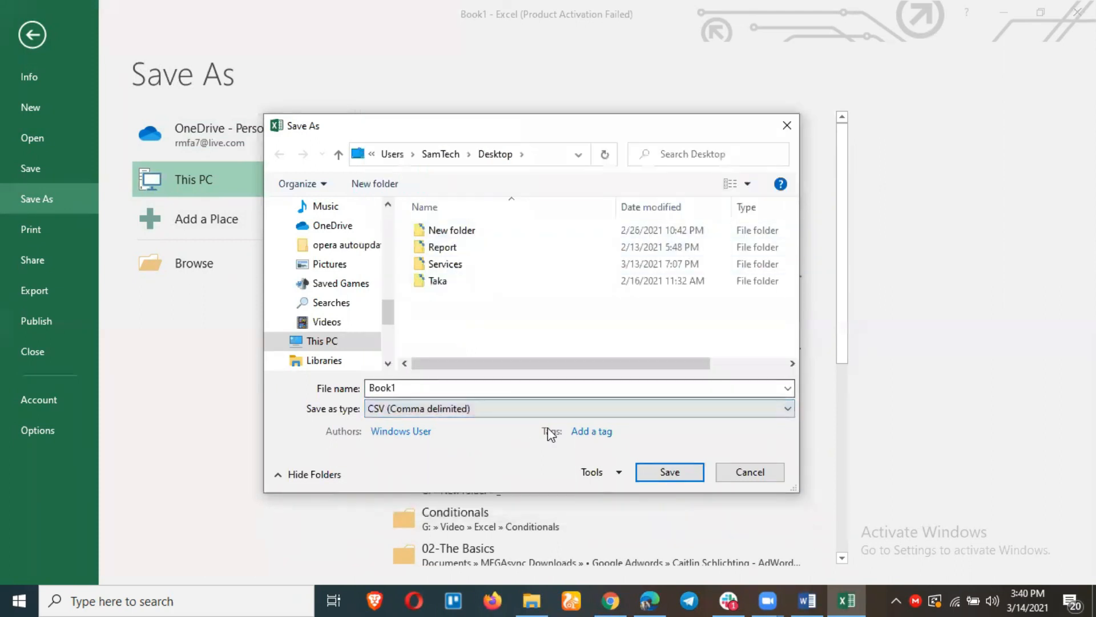
click(742, 474)
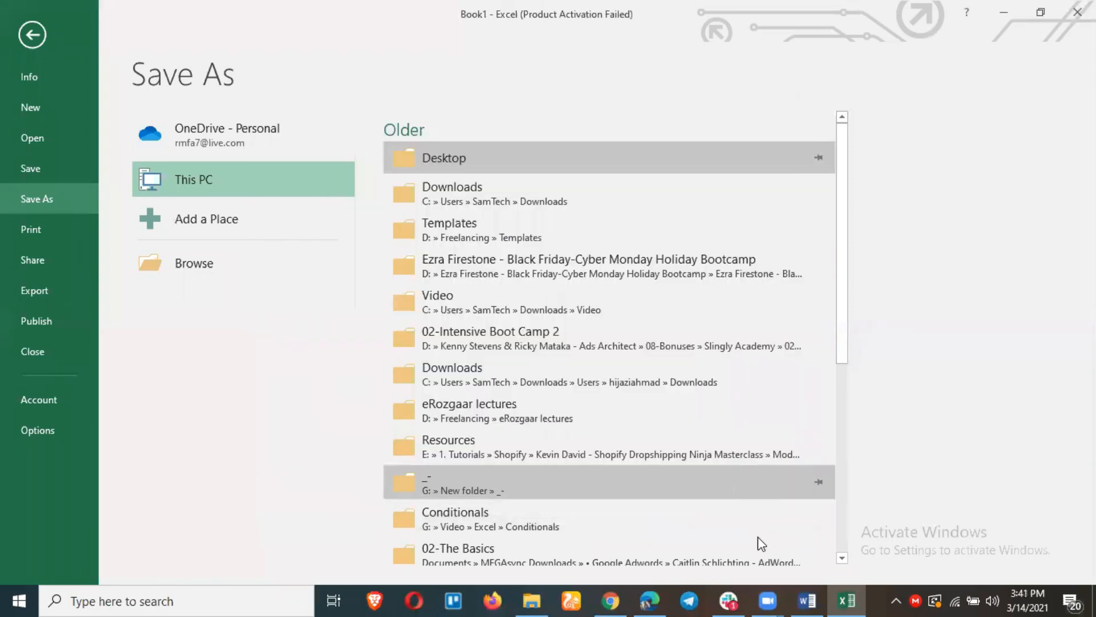
Switch to Ads Manager's Audience page in Edge and show the Audiences entry among the business tool shortcuts.
click(650, 600)
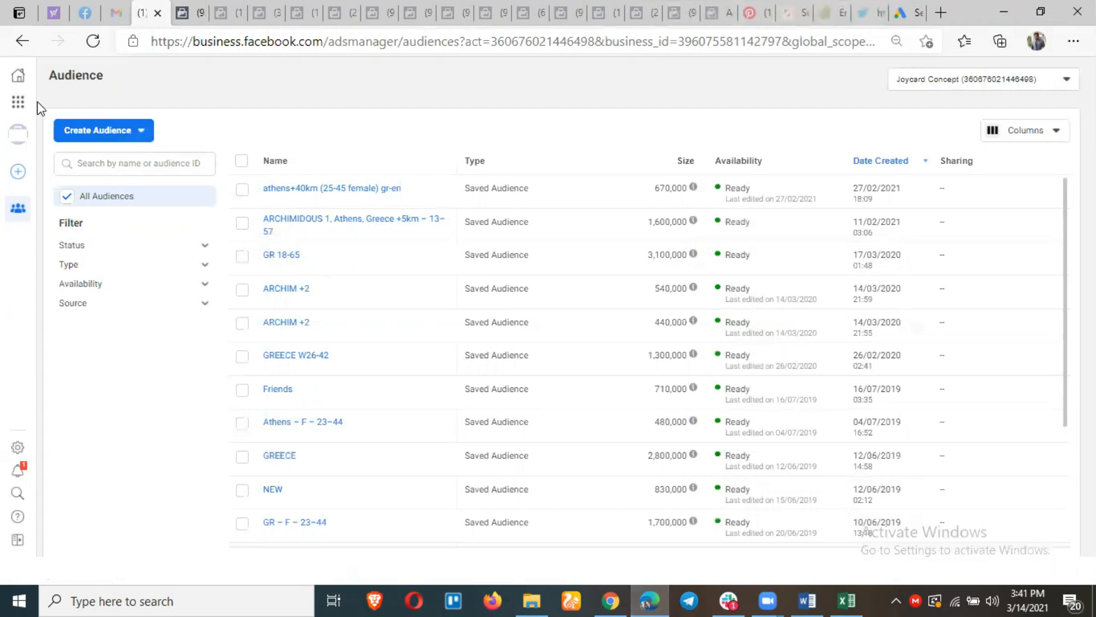
click(18, 104)
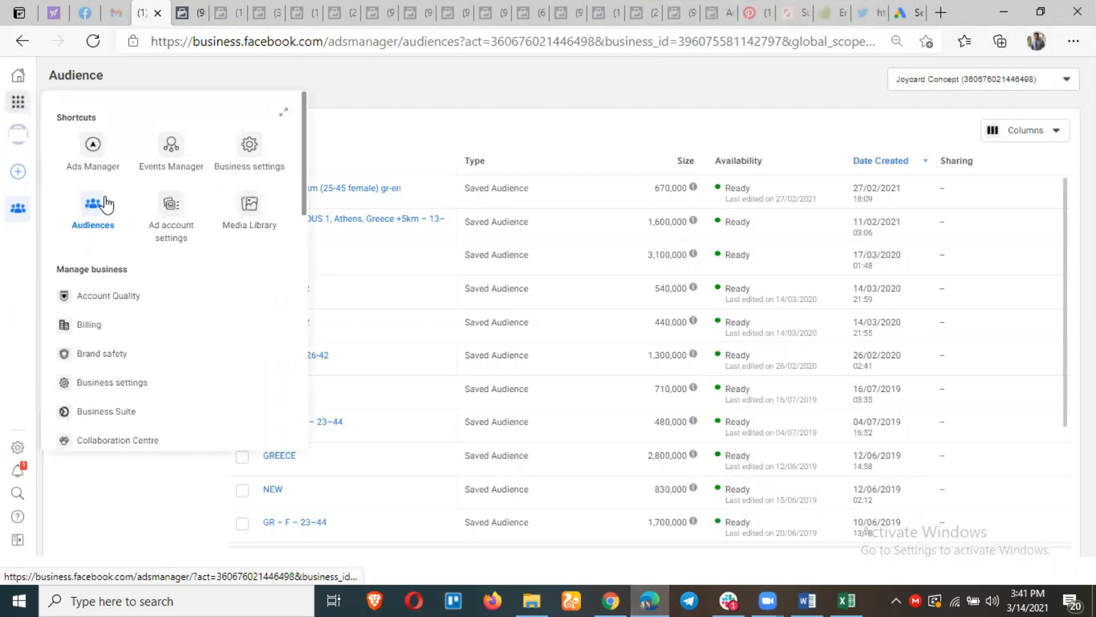
click(370, 104)
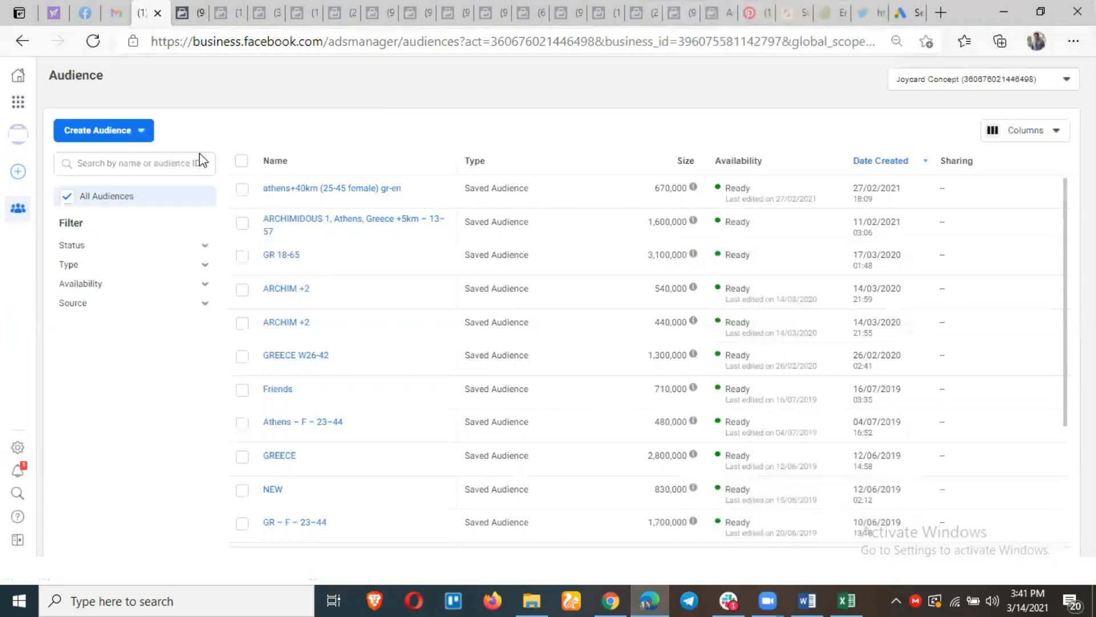
Start creating a Custom Audience with Customer list as its source.
click(103, 135)
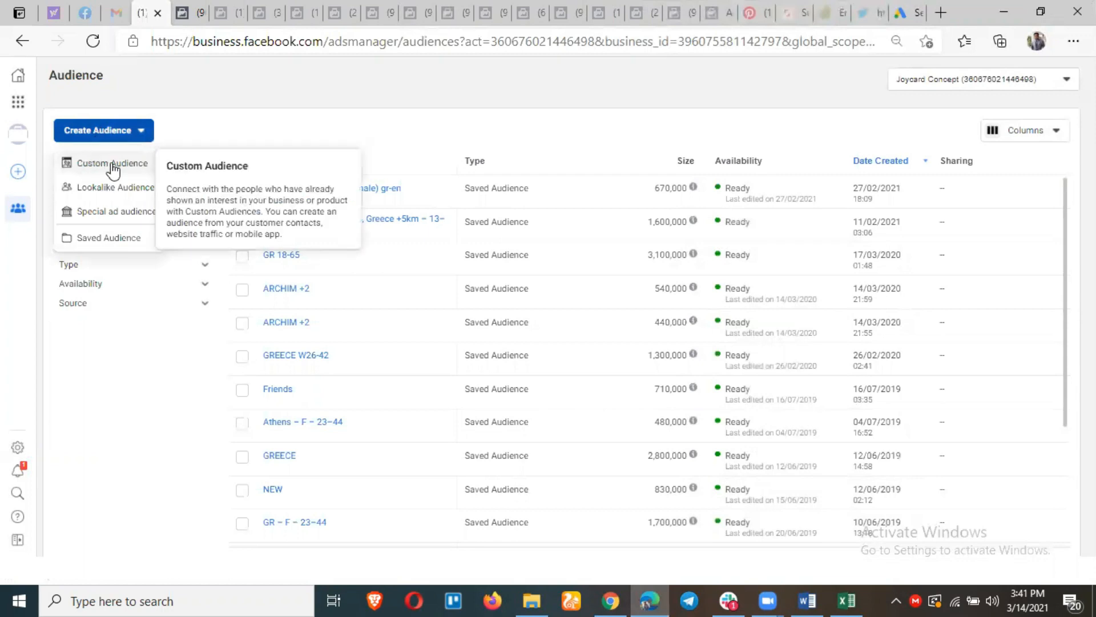
click(113, 165)
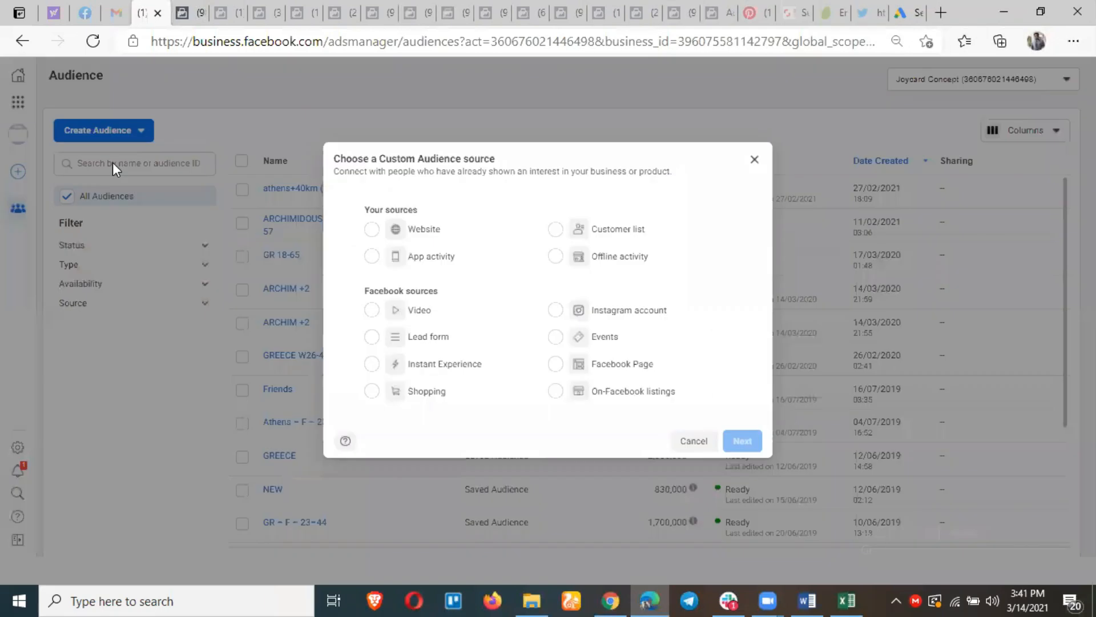
click(612, 235)
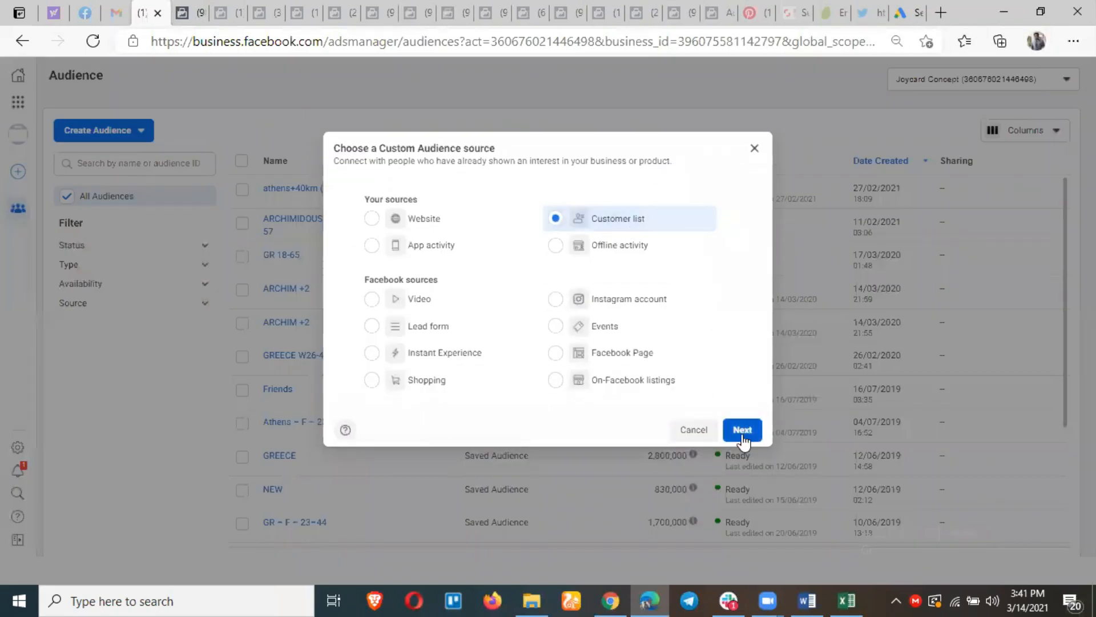
click(742, 431)
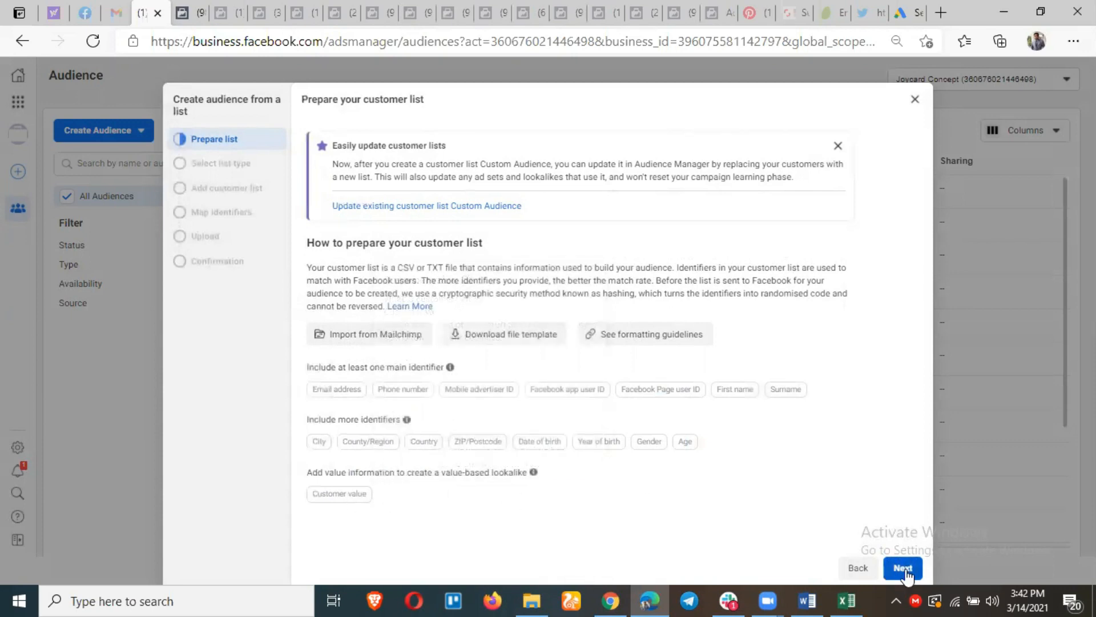
Continue past the list preparation, choose No for a customer value column and accept the Custom Audiences Terms.
click(903, 568)
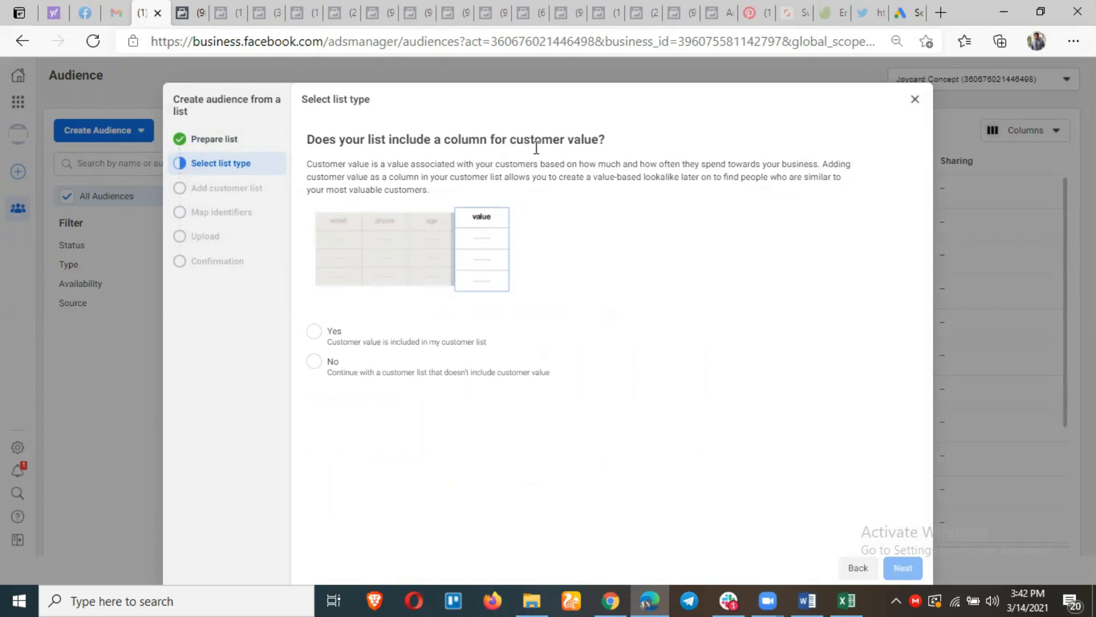
click(315, 364)
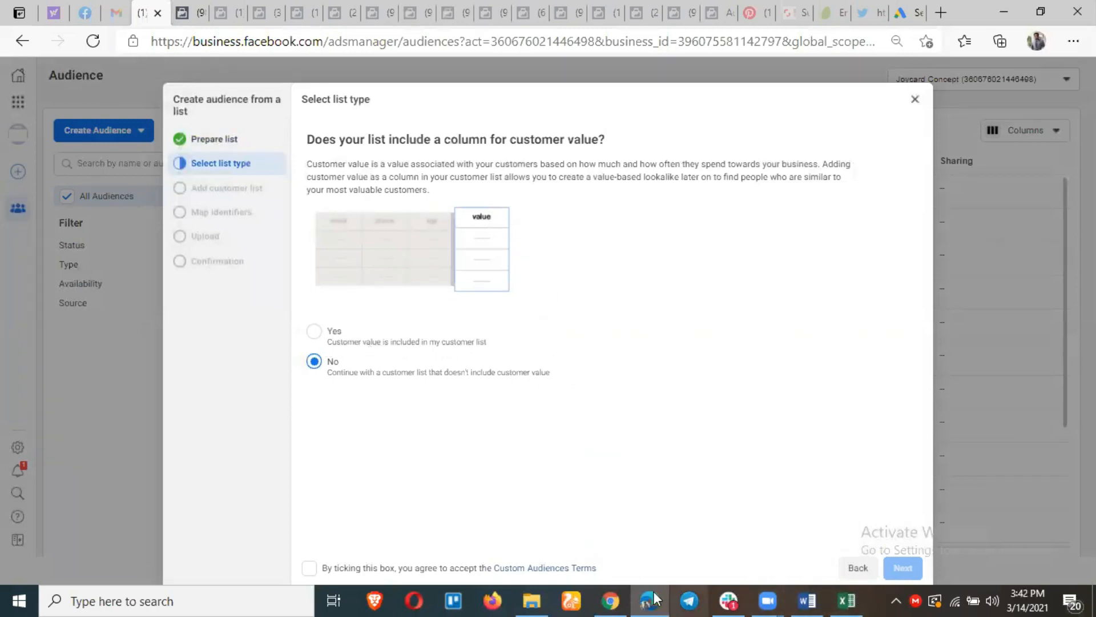
click(345, 569)
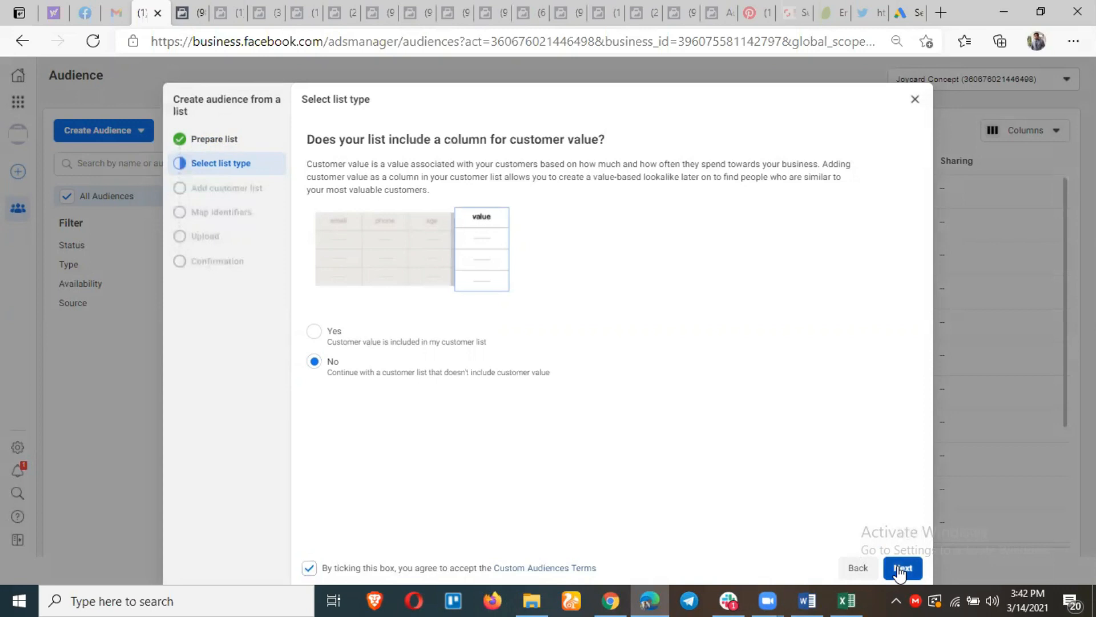
click(900, 569)
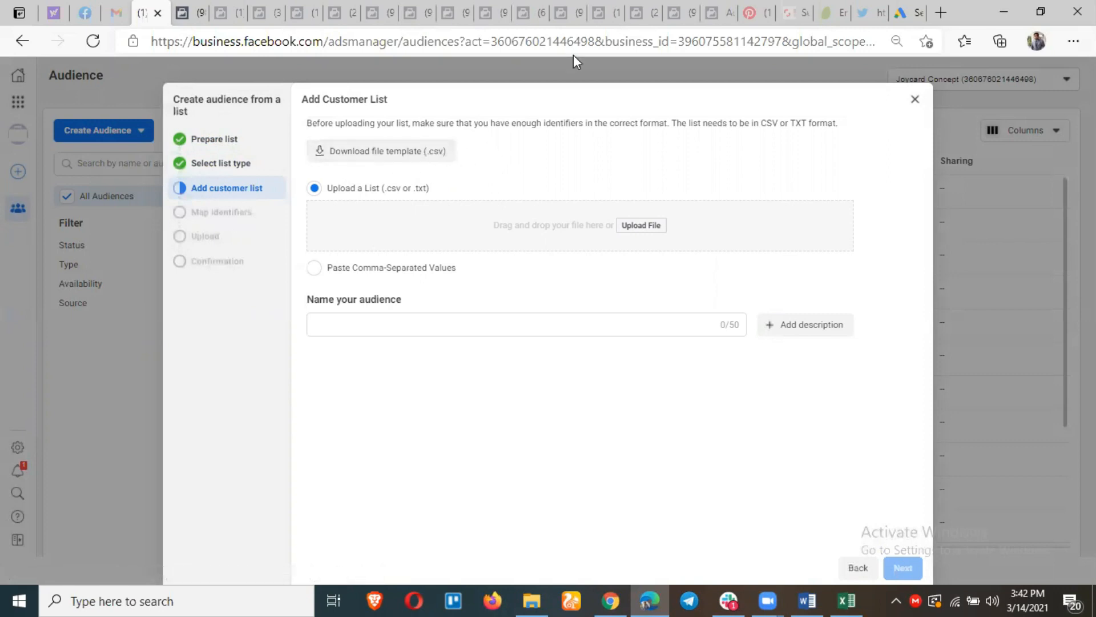
Upload subscribed_members_export_bf6c0ab33a.csv from the Compressed folder in Downloads as the customer list.
click(655, 227)
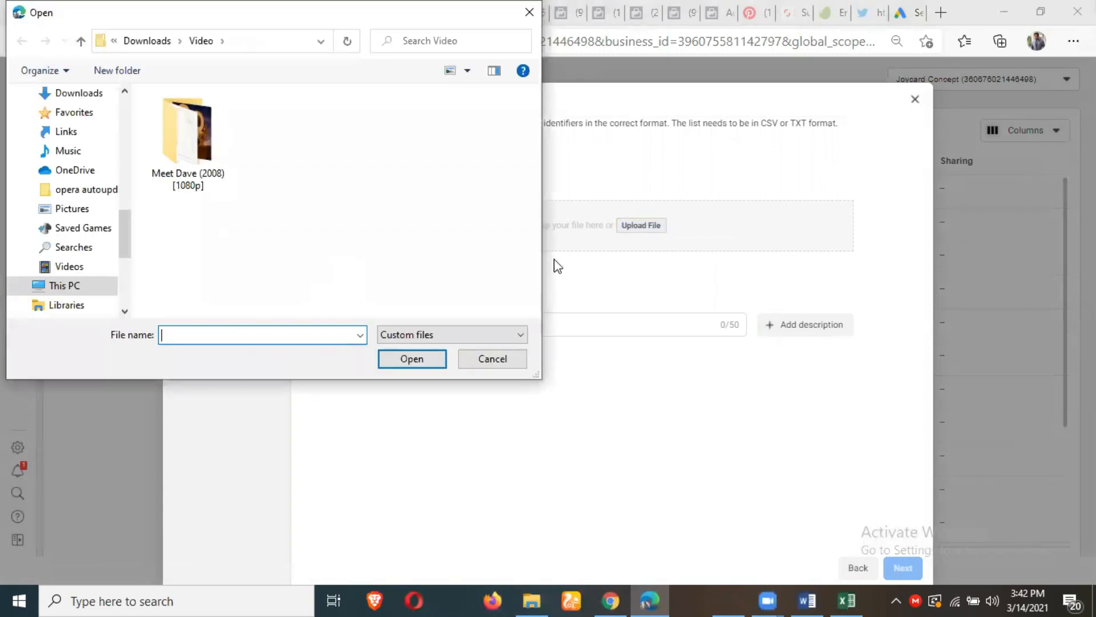
click(49, 96)
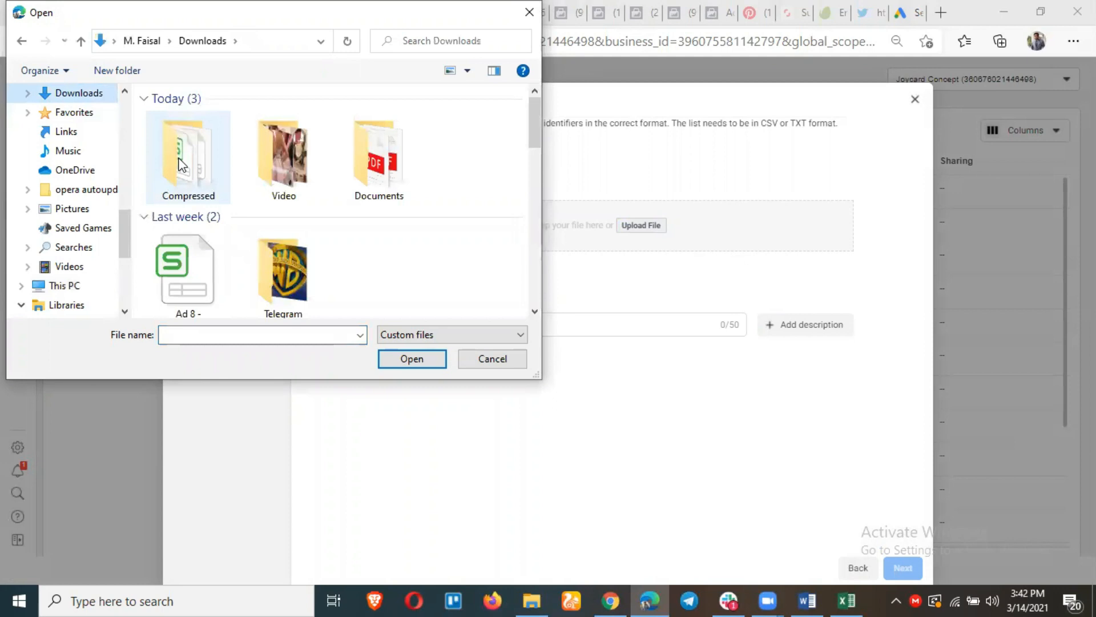
double_click(207, 161)
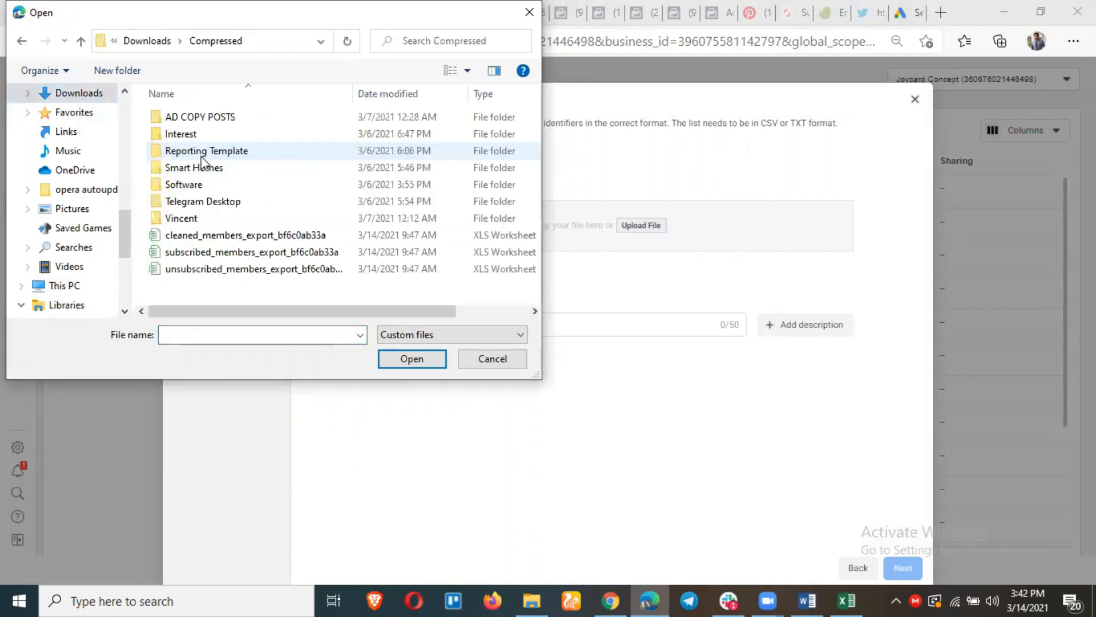
double_click(233, 252)
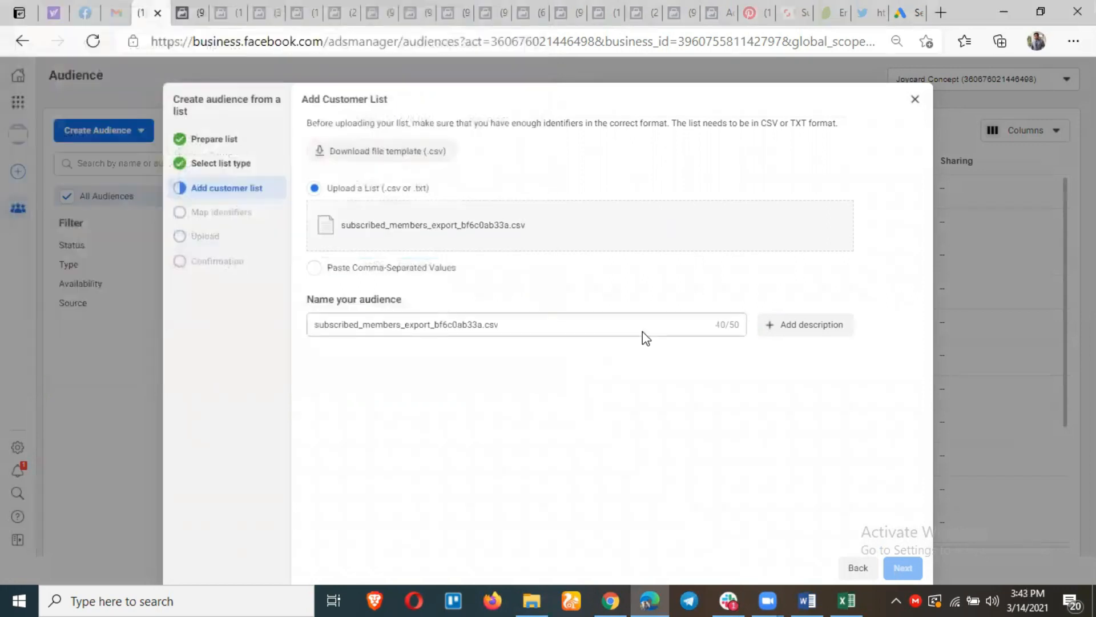
Name the audience "Subscriber Members" and continue to mapping the identifiers.
drag(496, 324, 314, 325)
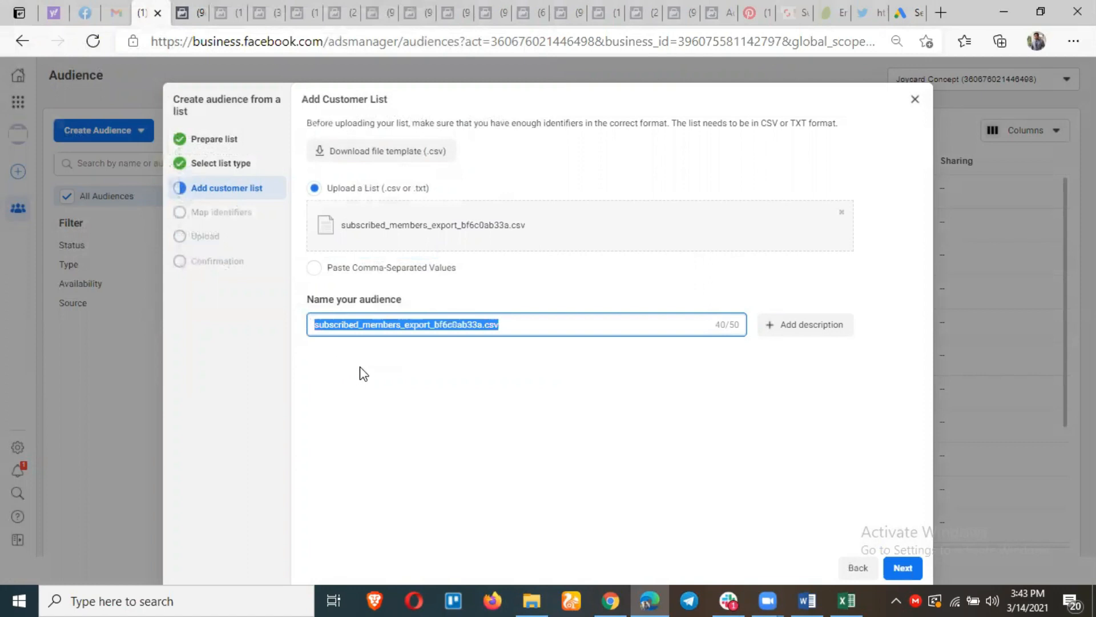
text(Subscriber Members)
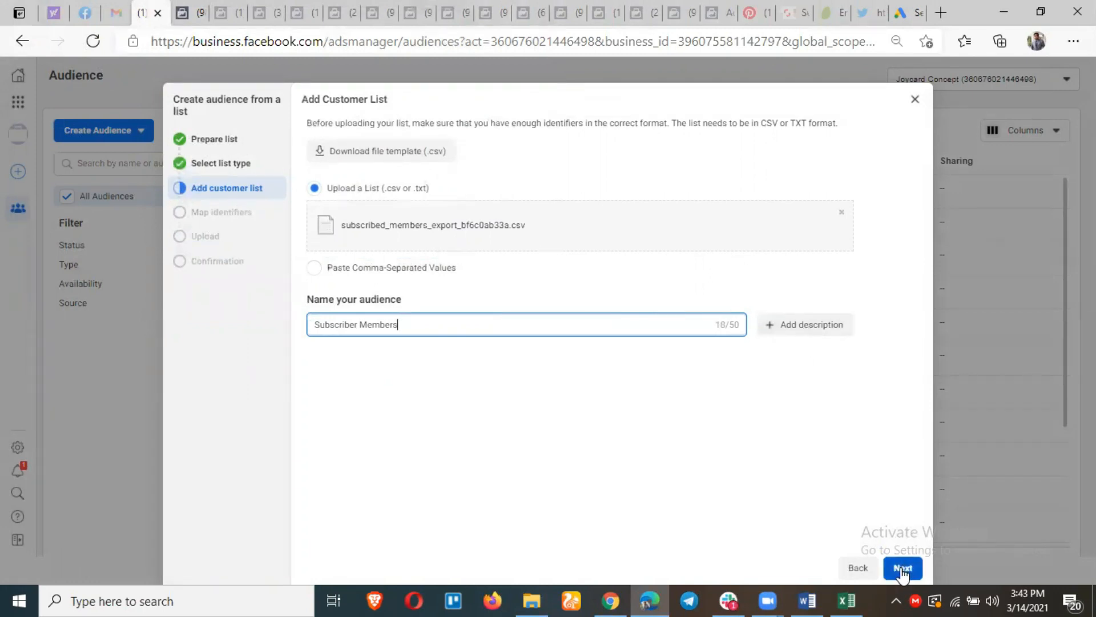
click(902, 569)
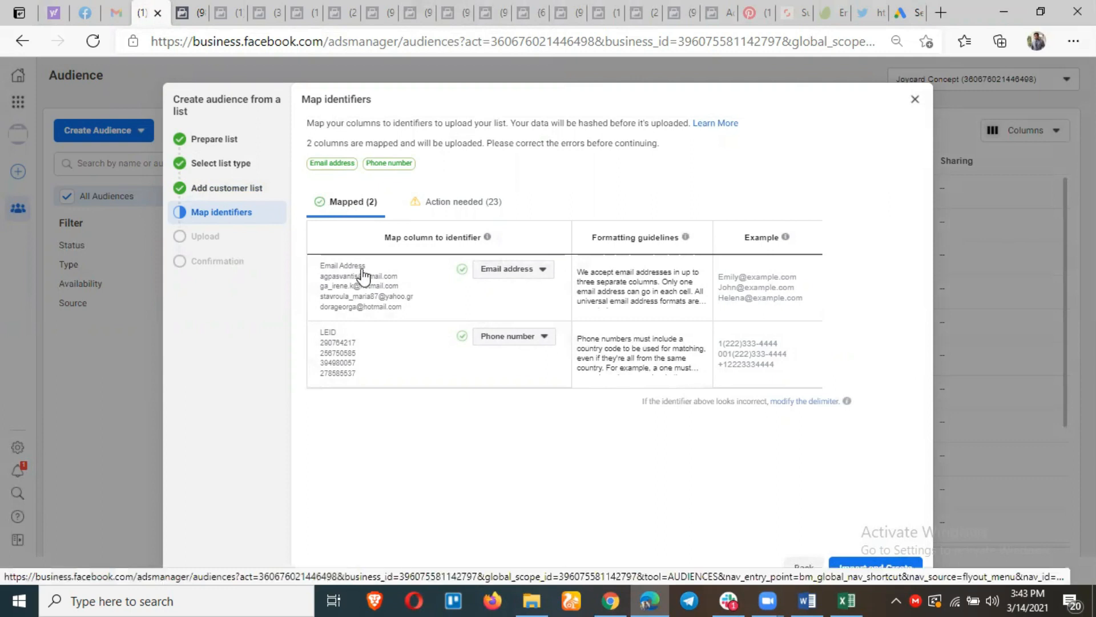
Examine the mapped and unmapped columns and the identifier options for the First Name and LEID columns.
click(458, 209)
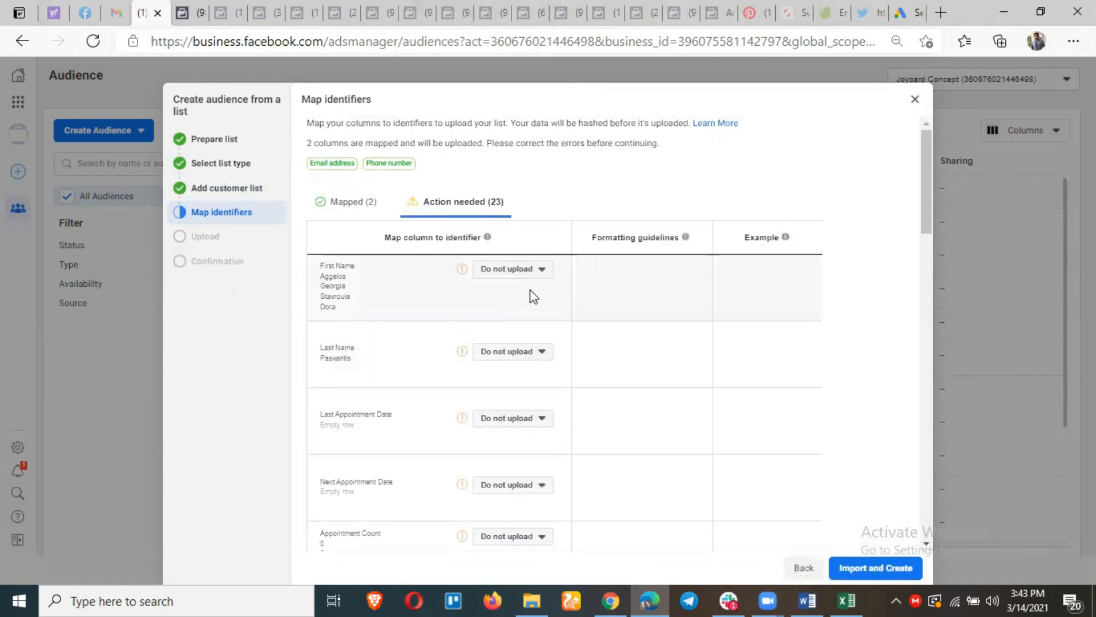
click(535, 272)
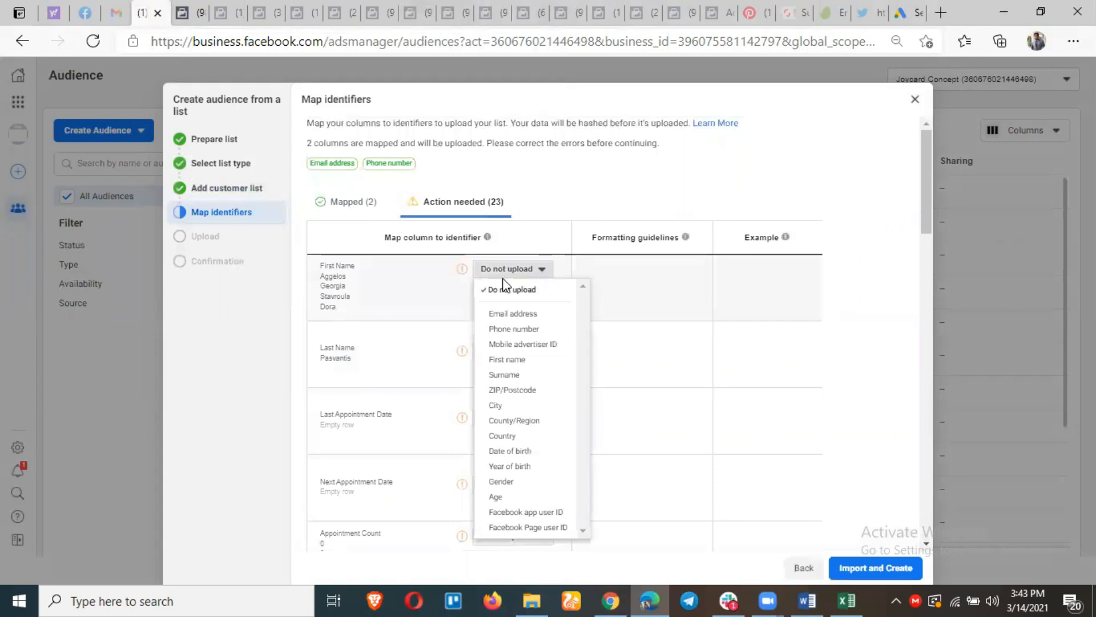
click(340, 202)
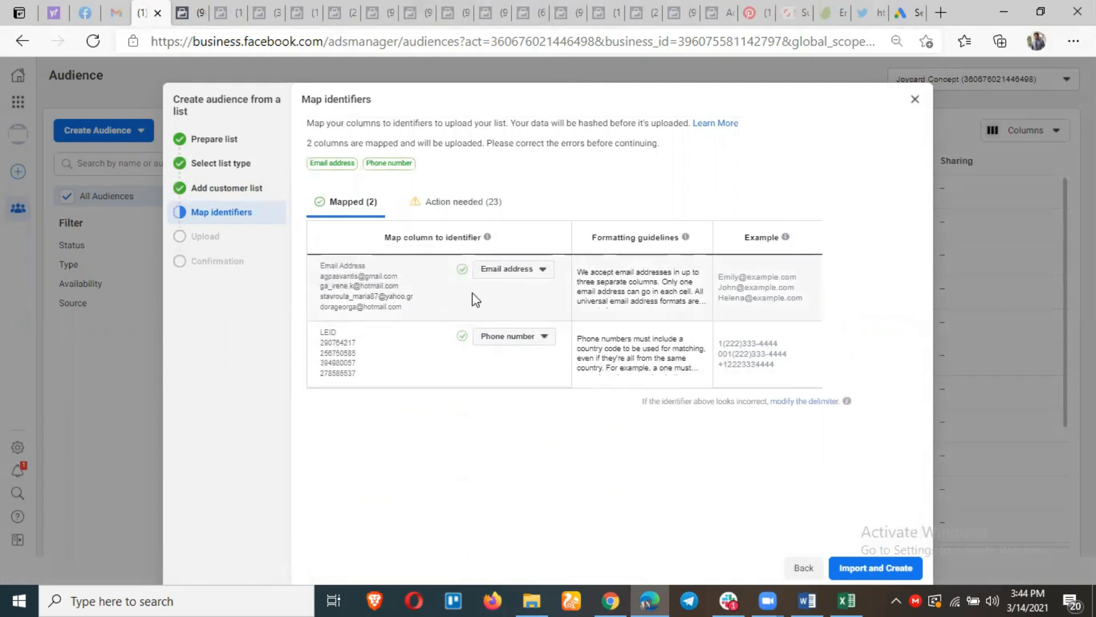
click(529, 339)
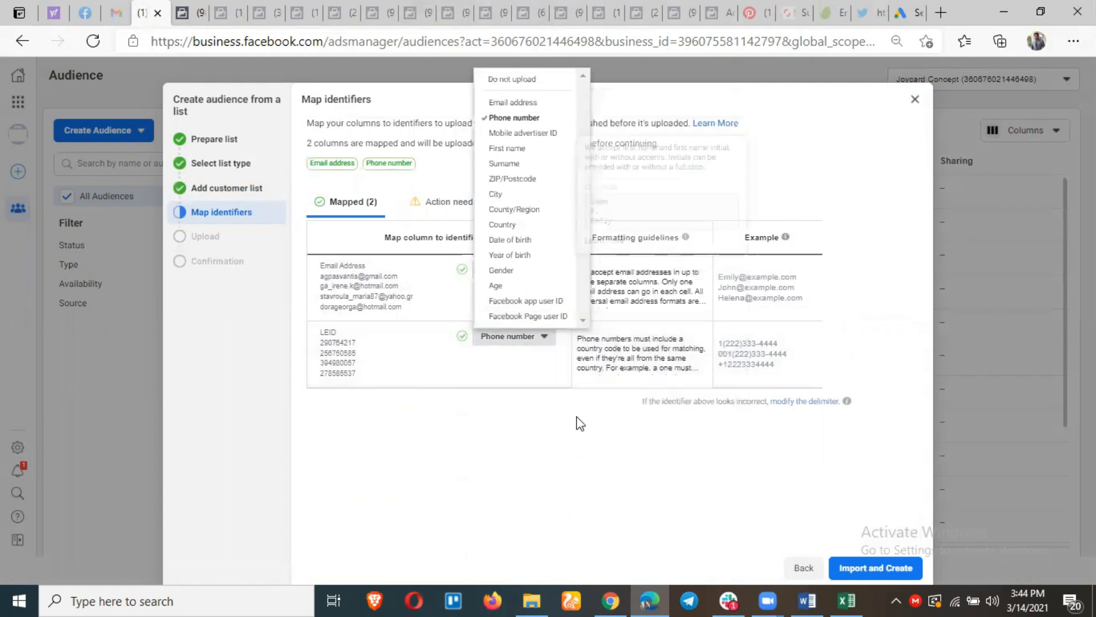
click(576, 439)
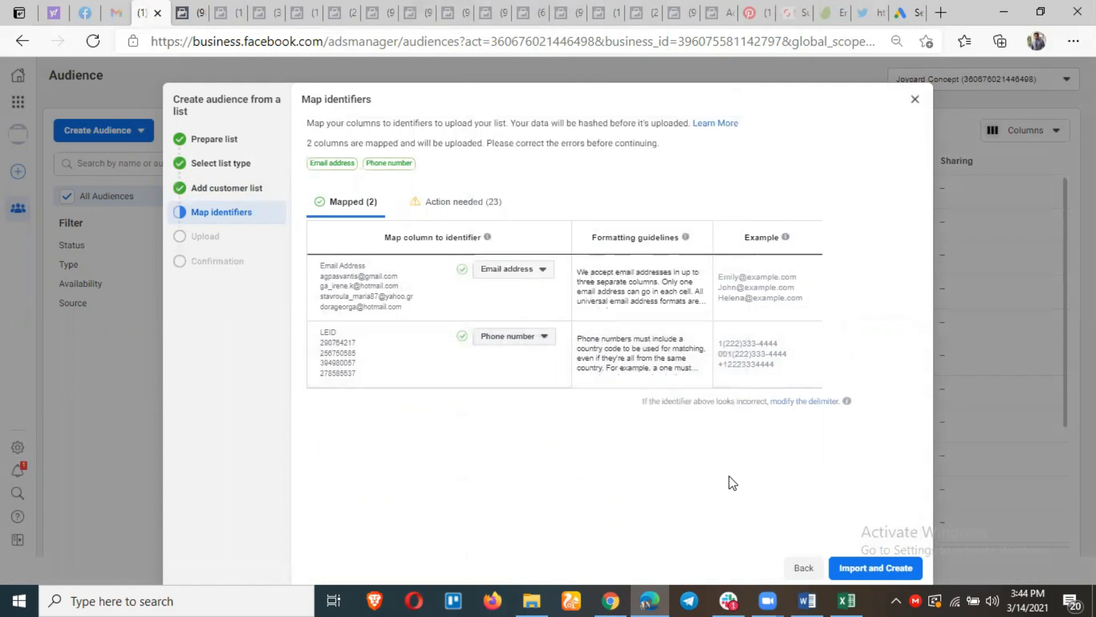
Import the list and create the audience, uploading it despite the unmapped identifiers, review the confirmation and finish.
click(876, 569)
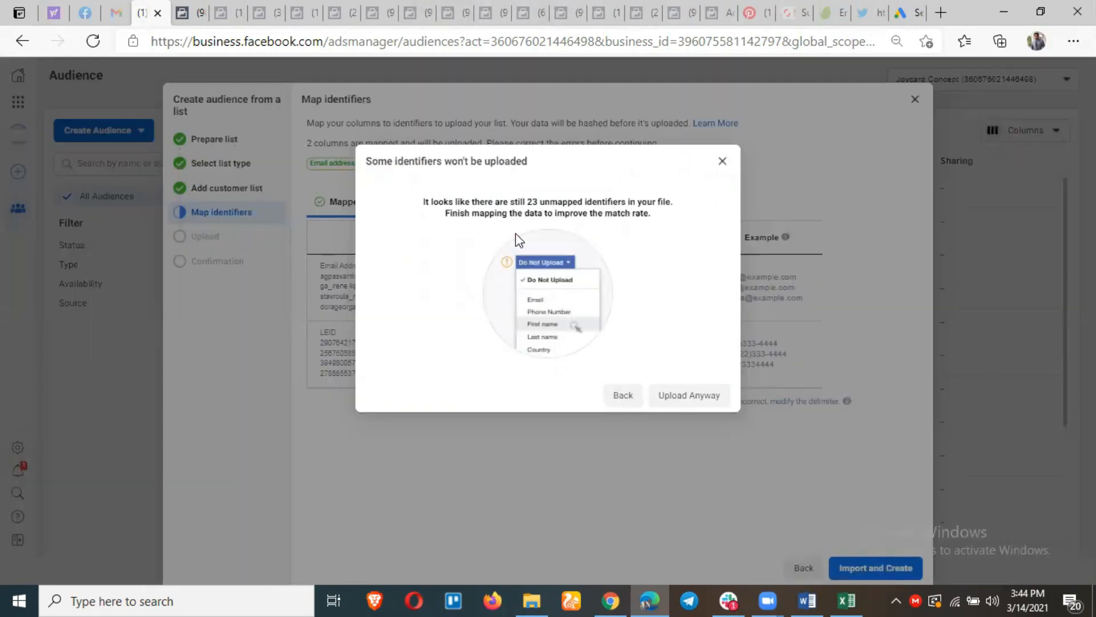
drag(526, 200, 549, 197)
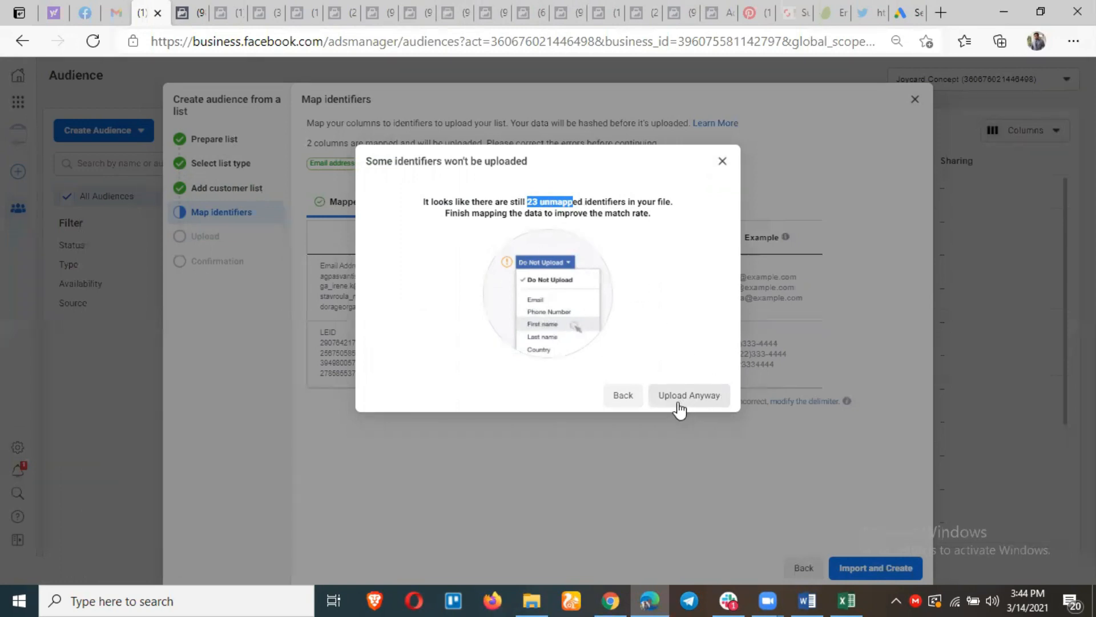
click(698, 398)
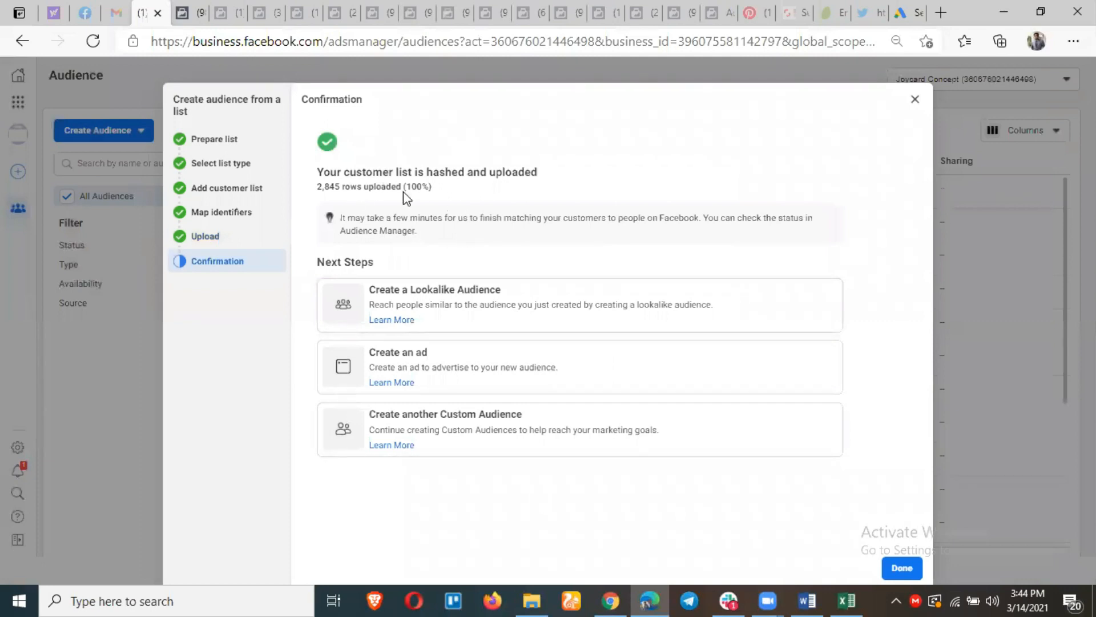
drag(316, 174, 539, 175)
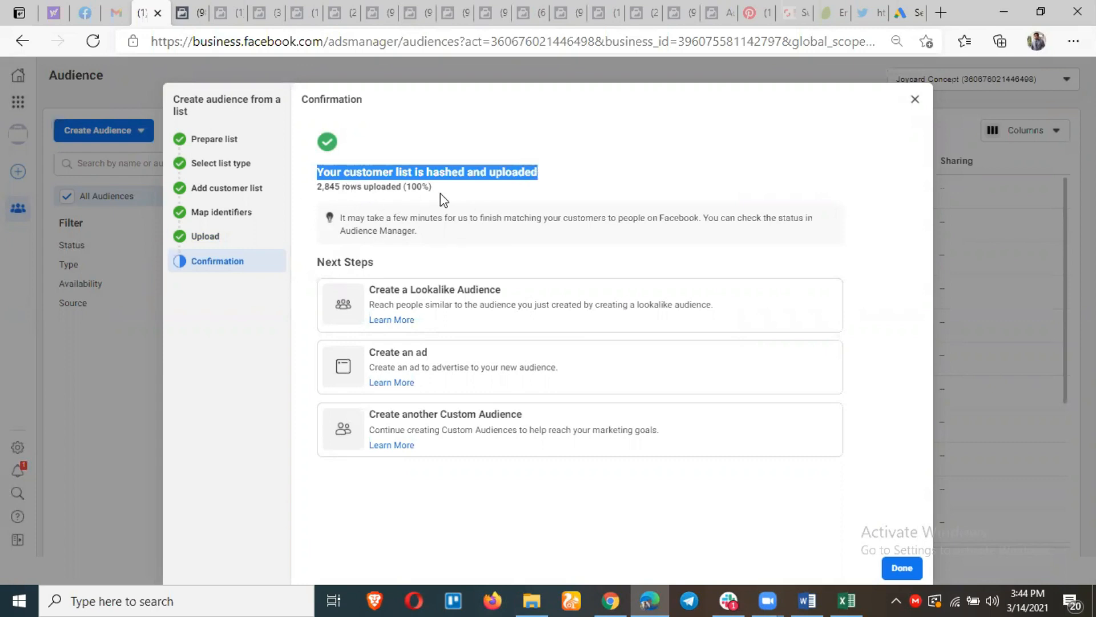
drag(434, 190, 320, 173)
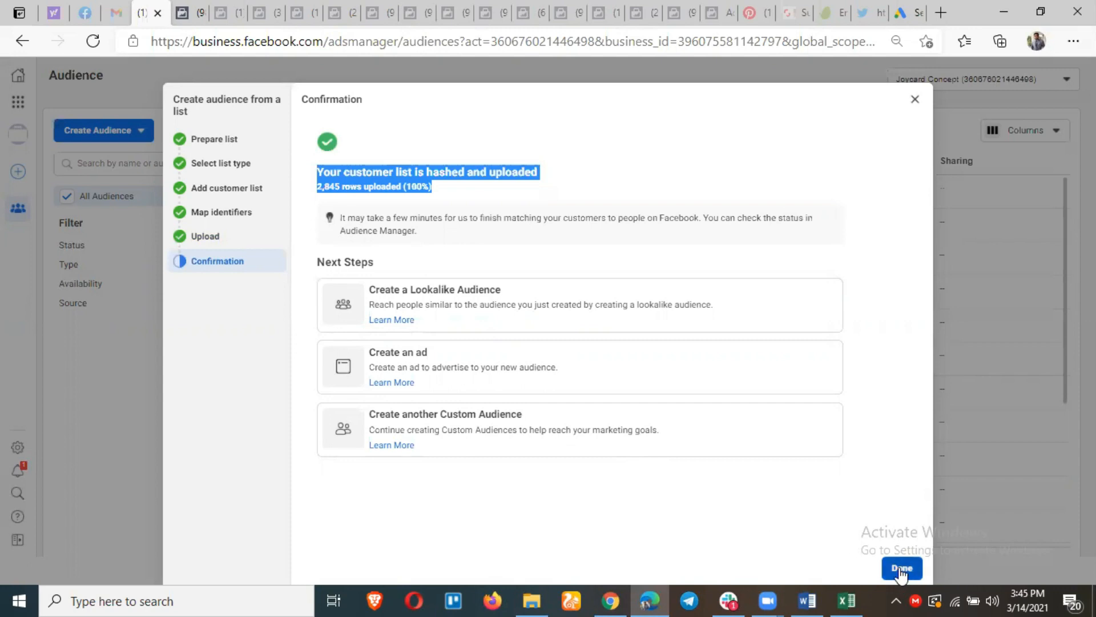
click(902, 568)
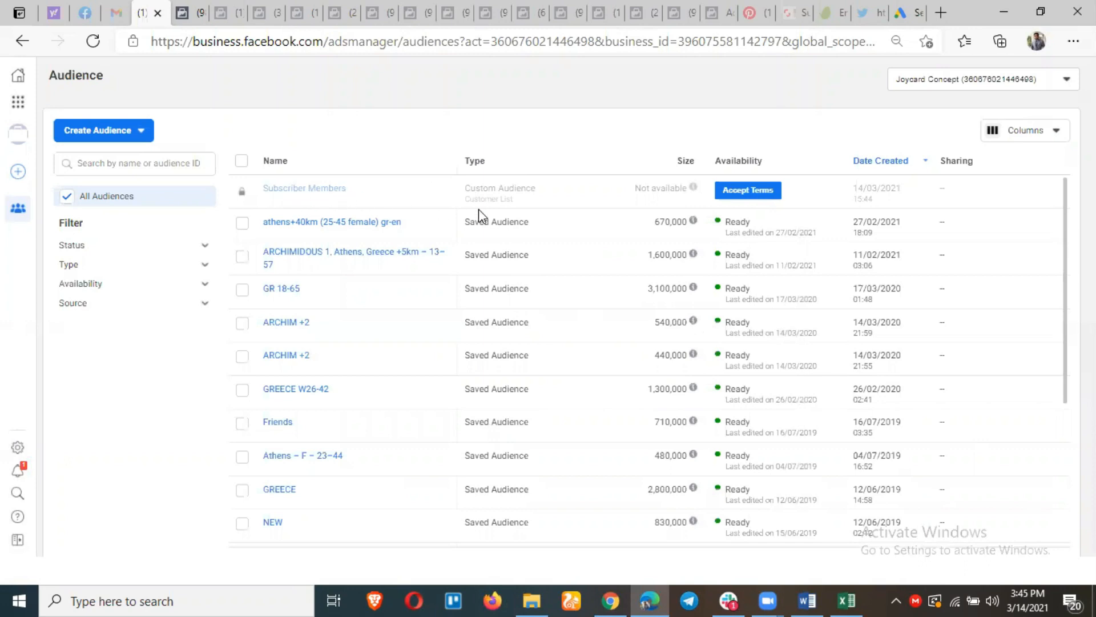
Accept the terms for the Subscriber Members audience and reload the Audience page.
click(755, 197)
click(714, 379)
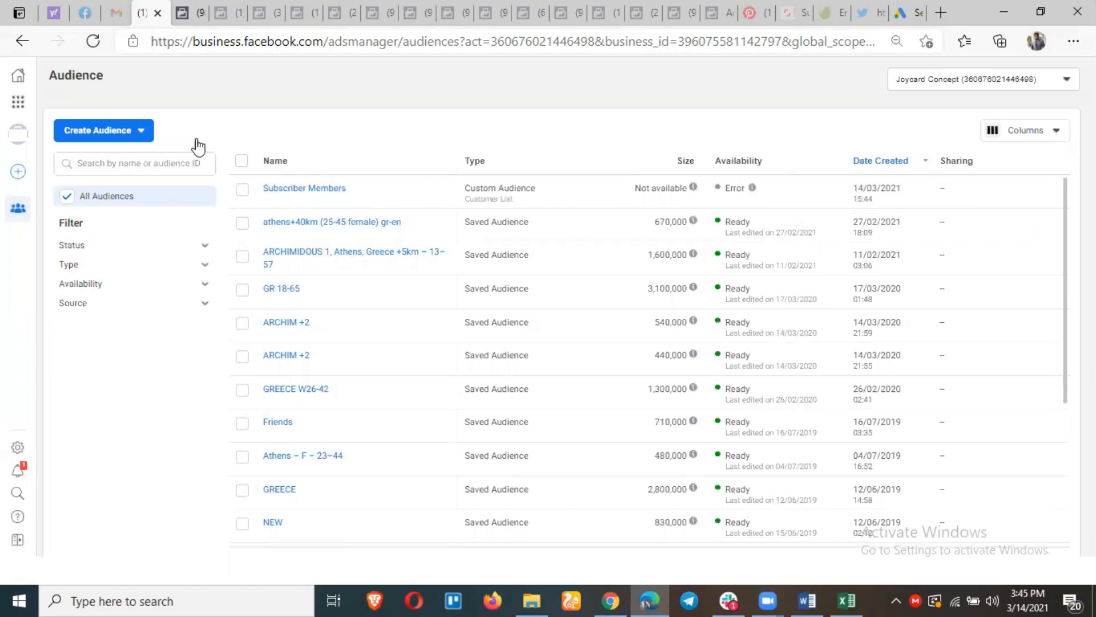
click(94, 43)
Check the availability details of Subscriber Members, select that audience and dismiss the customer list update tip.
mouse_move(749, 189)
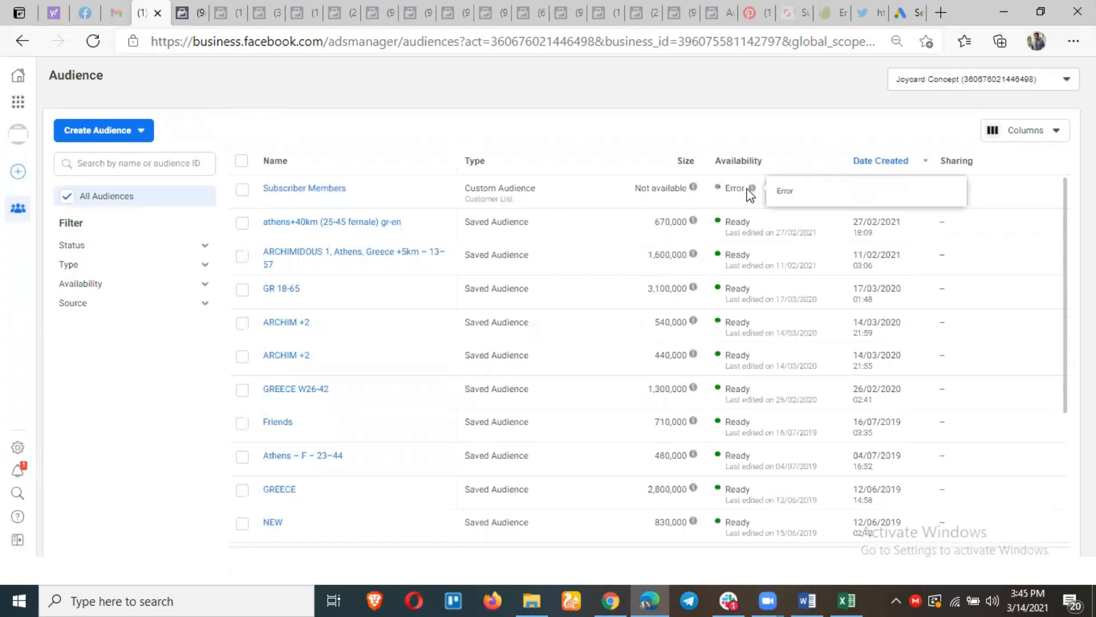
click(242, 190)
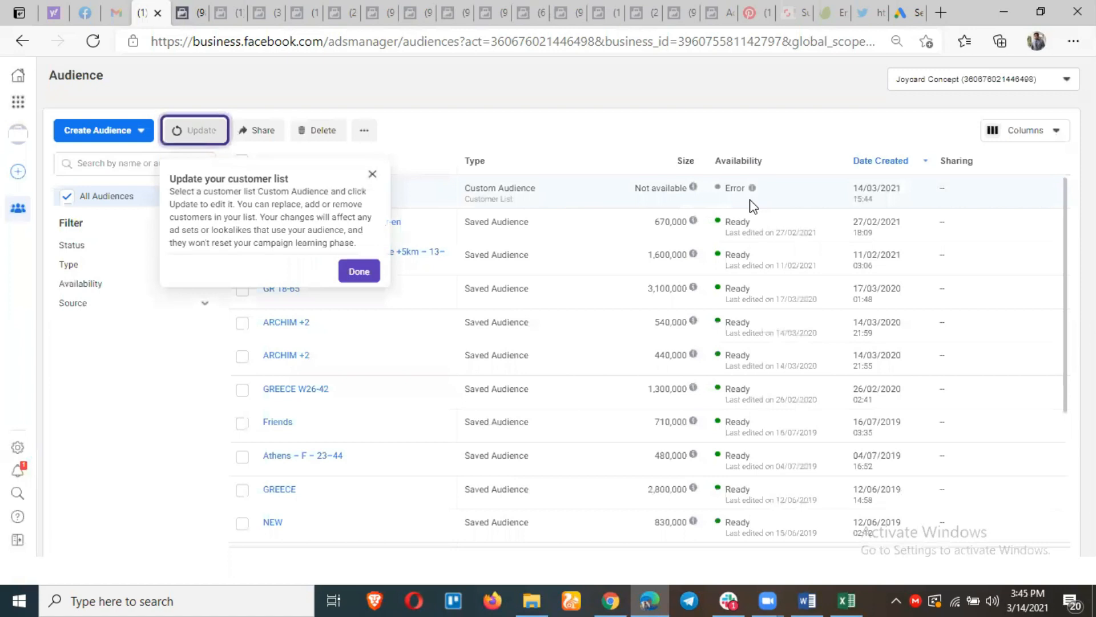
click(410, 111)
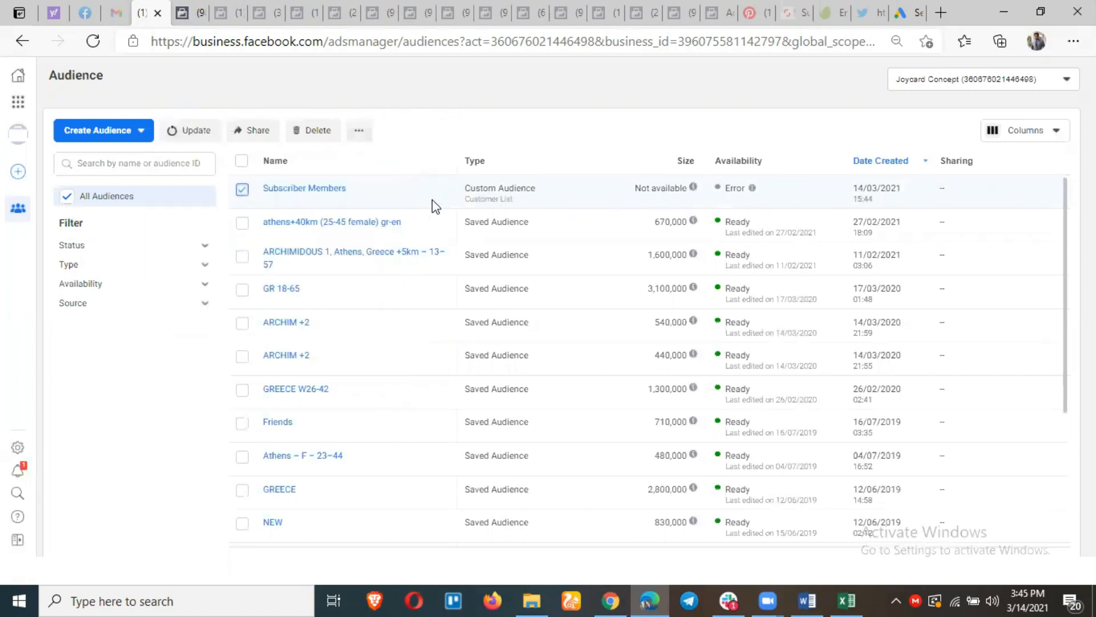